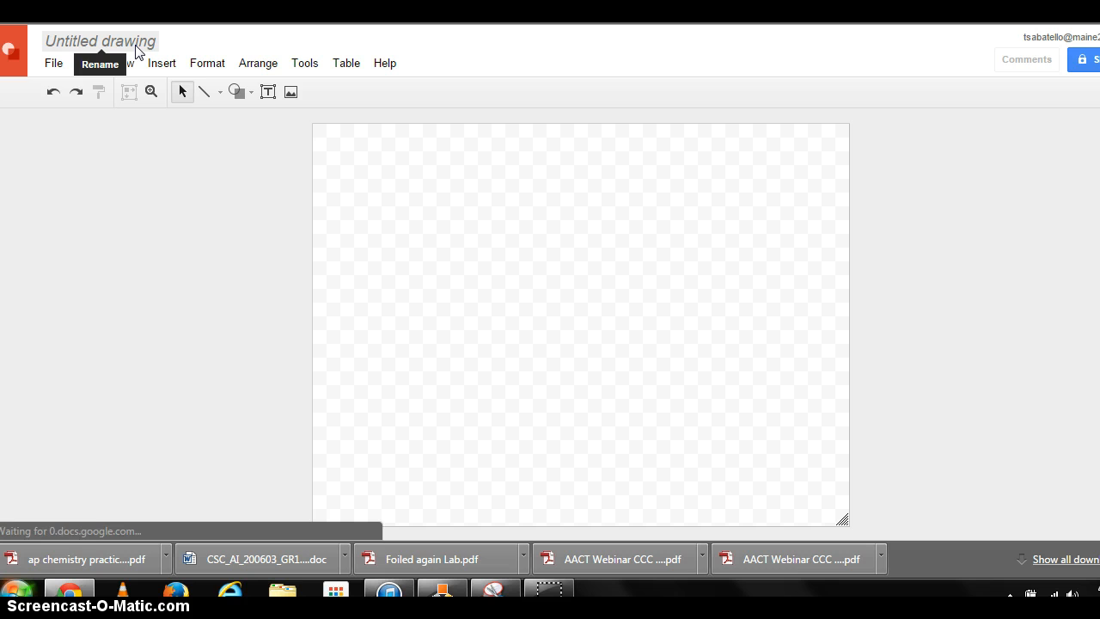
- Rename the drawing to Precipitation
{"action": "left_click", "coordinate": [135, 51]}
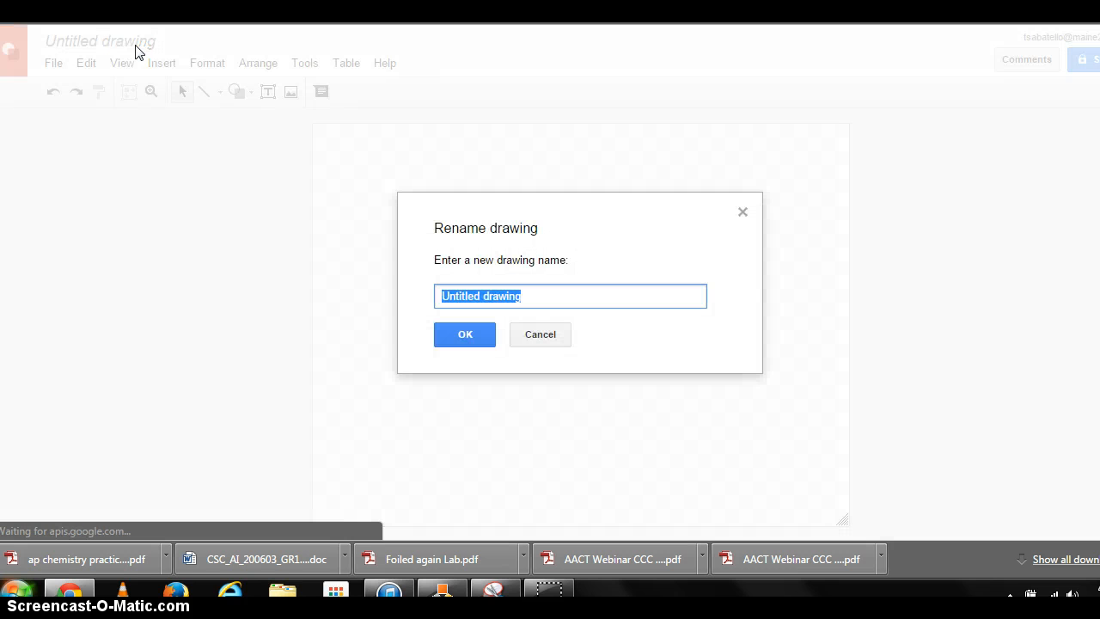
{"action": "type", "text": "Preci"}
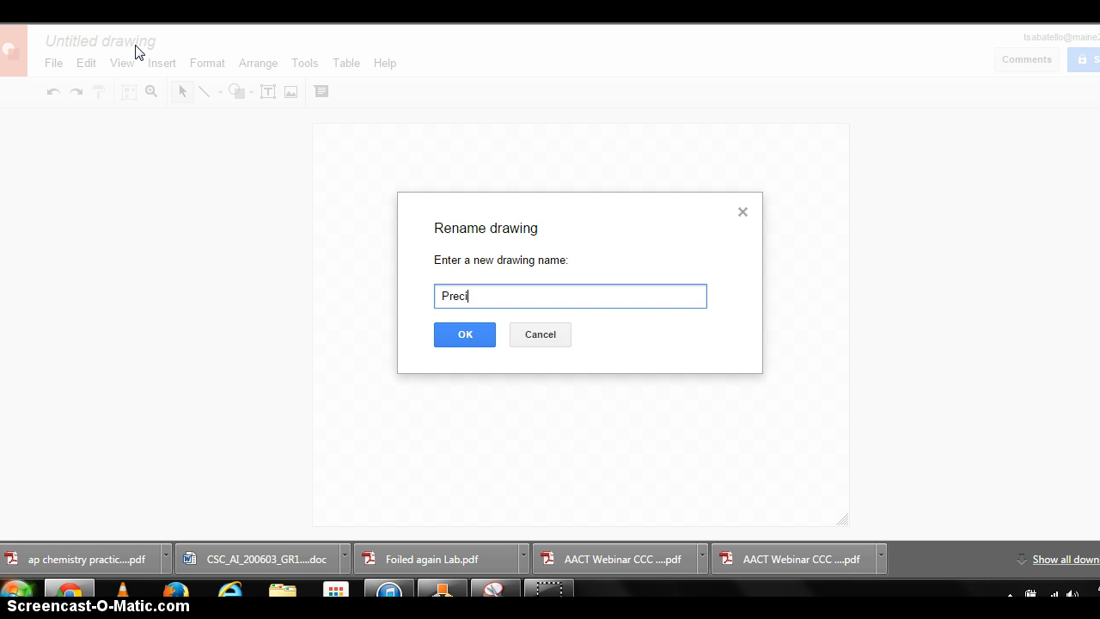
{"action": "type", "text": "pitation"}
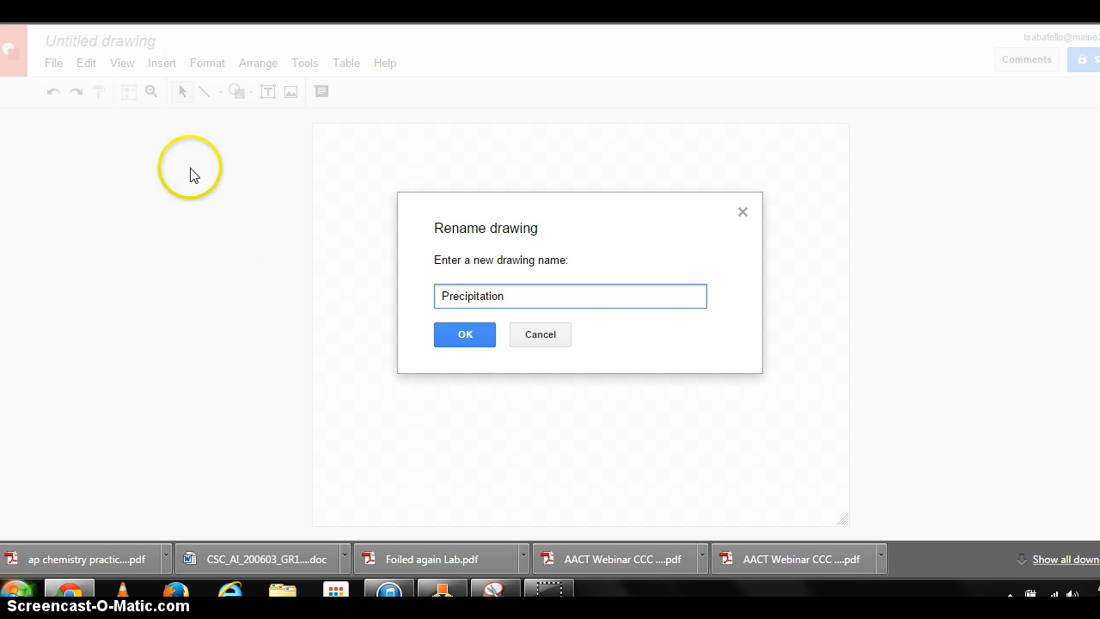
{"action": "left_click", "coordinate": [447, 344]}
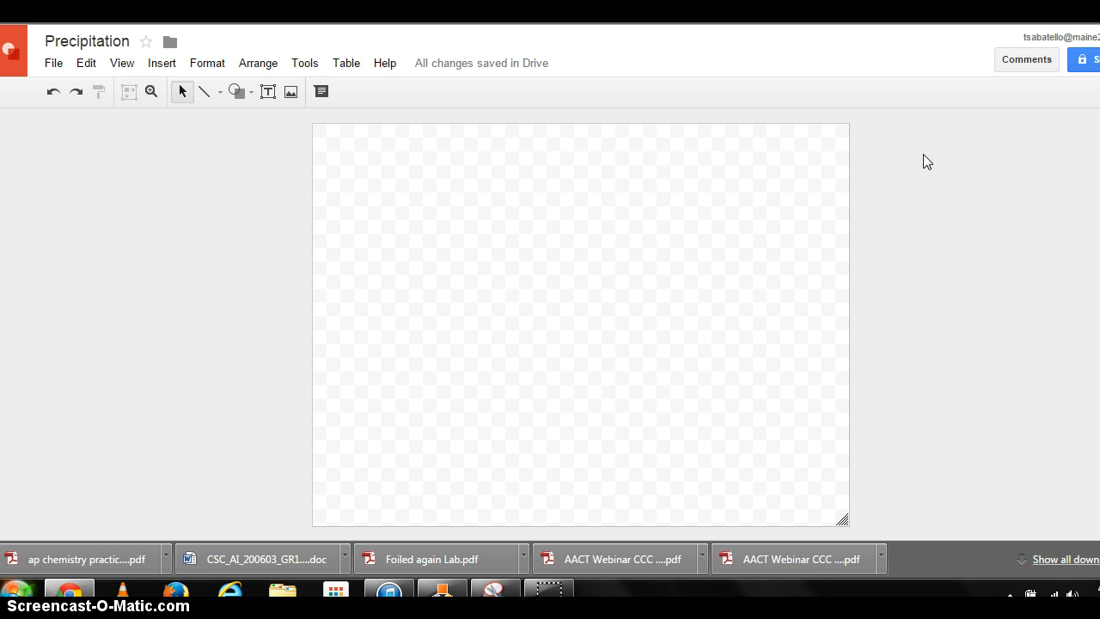
- Draw a tall text box beside the canvas and paste the directions and key text into it
{"action": "left_click", "coordinate": [270, 92]}
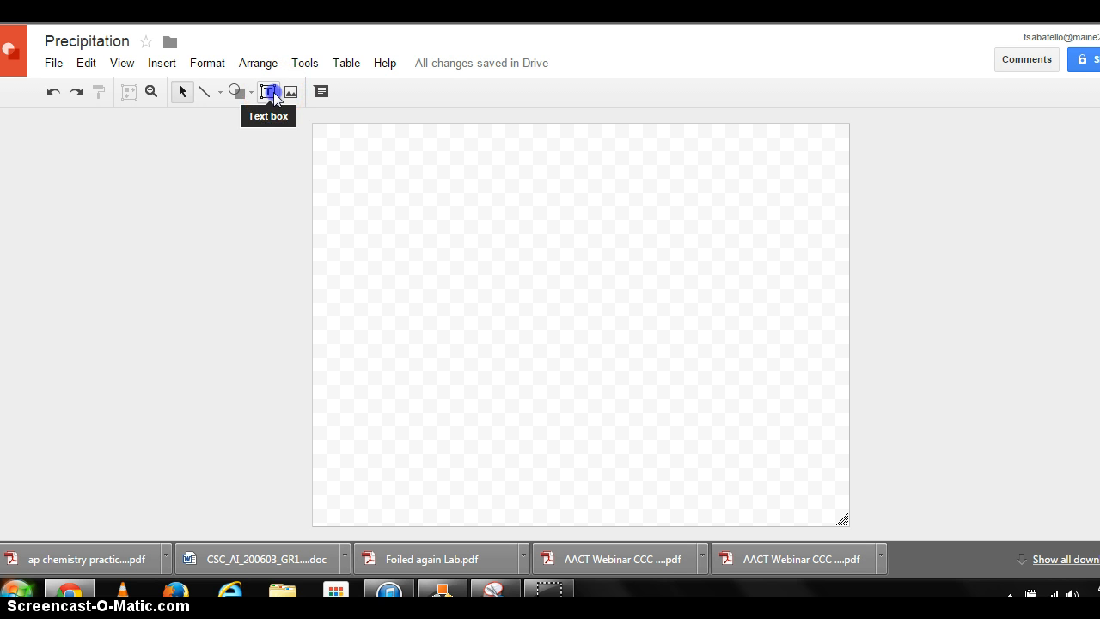
{"action": "left_click_drag", "start_coordinate": [32, 128], "coordinate": [284, 531]}
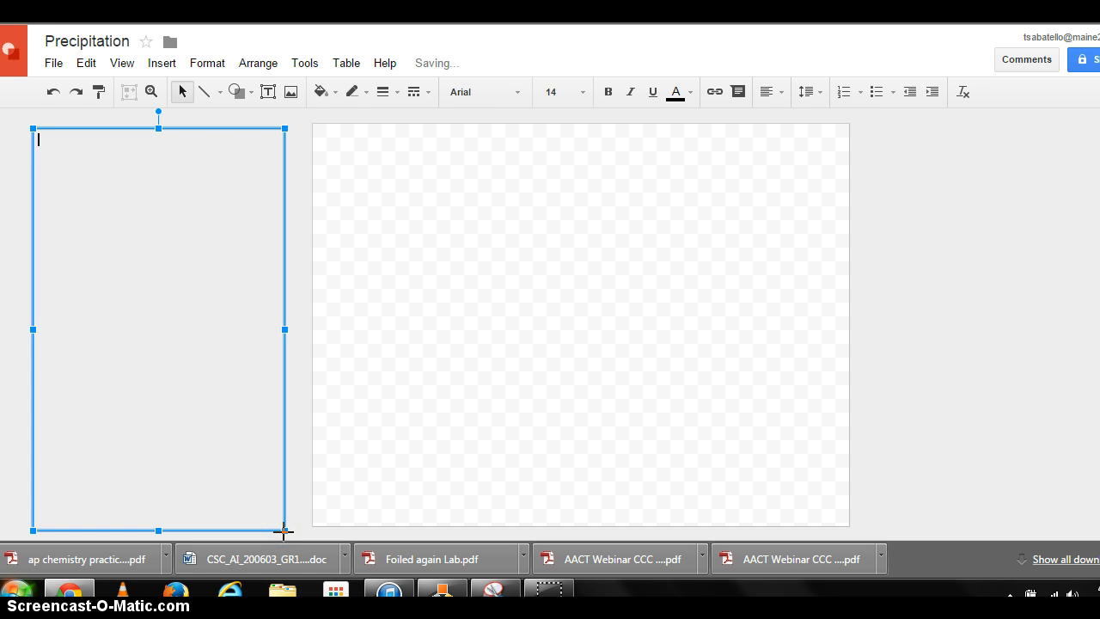
{"action": "left_click", "coordinate": [204, 310]}
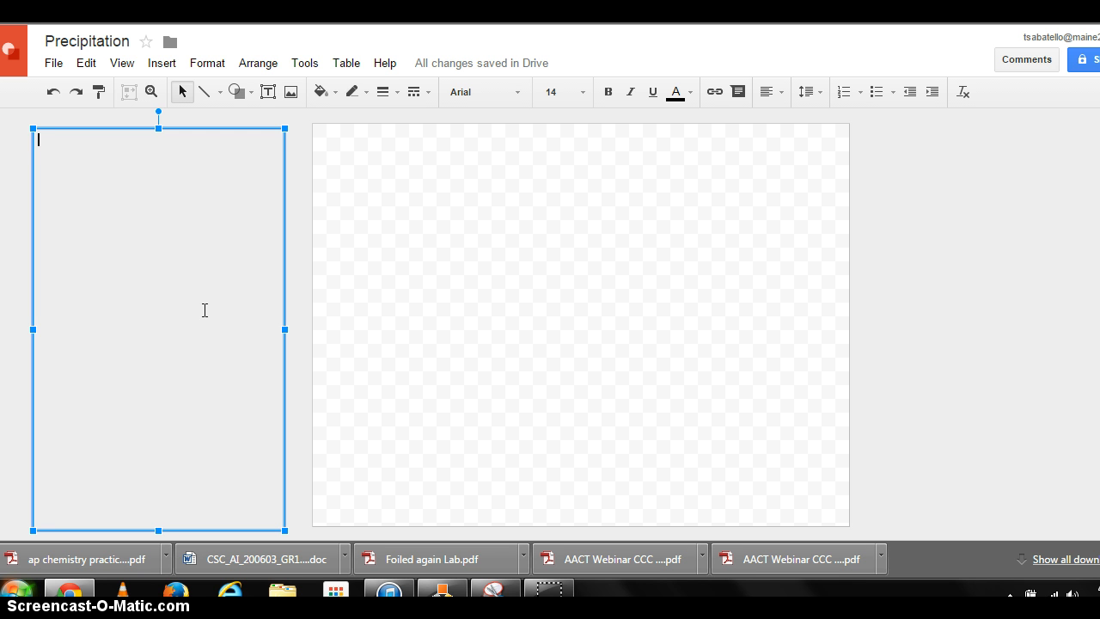
{"action": "left_click", "coordinate": [88, 66]}
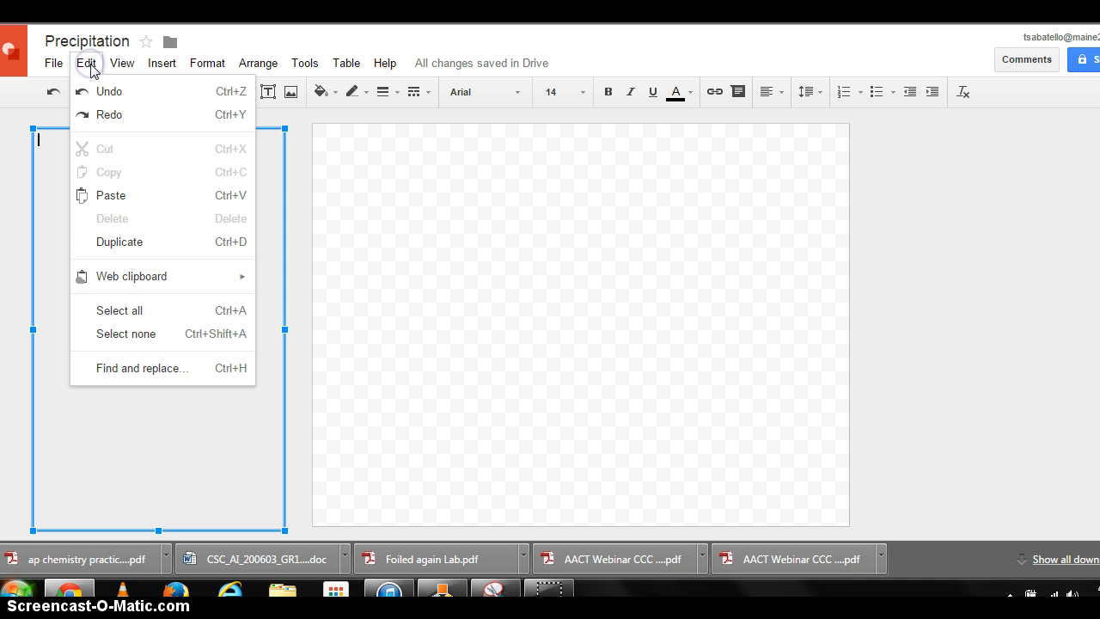
{"action": "left_click", "coordinate": [94, 206]}
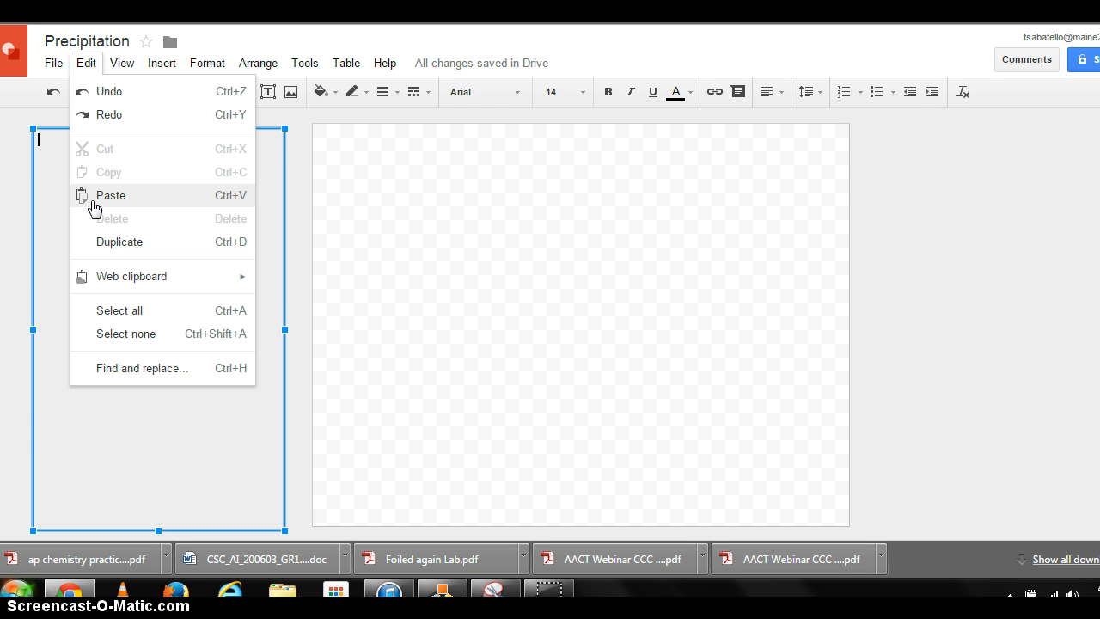
{"action": "key", "text": "ctrl+v"}
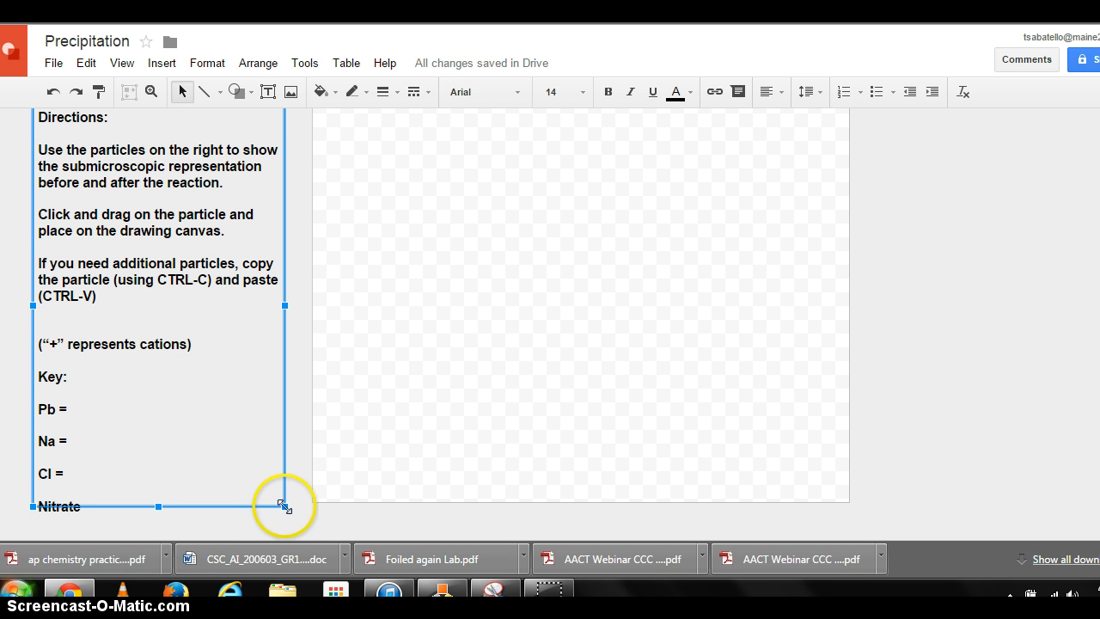
- Extend the text box slightly downward and give it a black border of 3px line weight
{"action": "left_click_drag", "start_coordinate": [284, 506], "coordinate": [290, 532]}
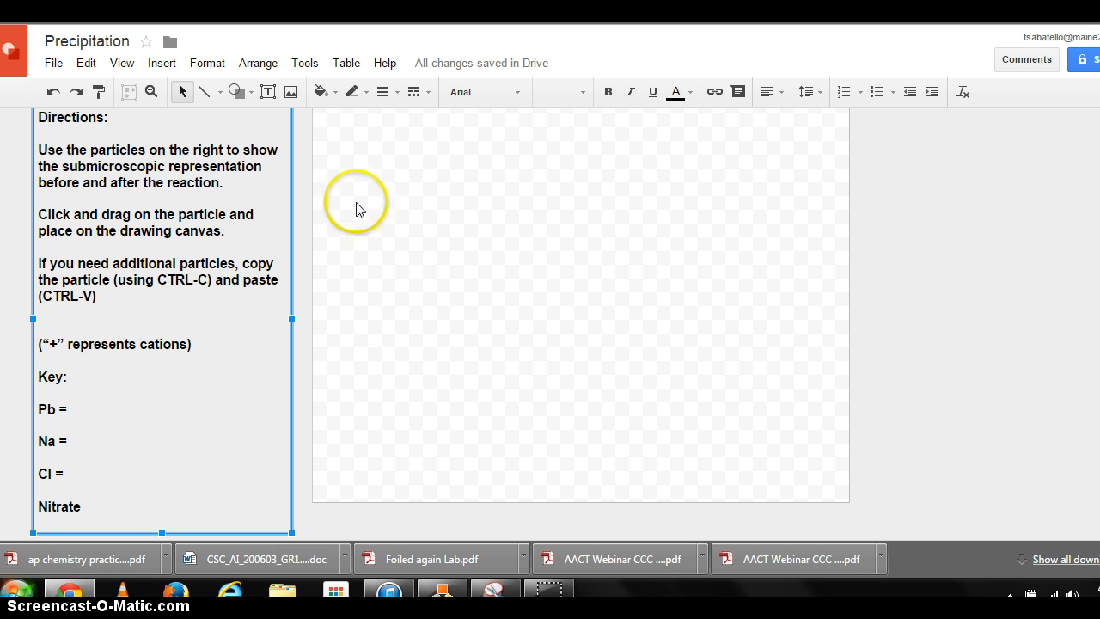
{"action": "left_click", "coordinate": [352, 92]}
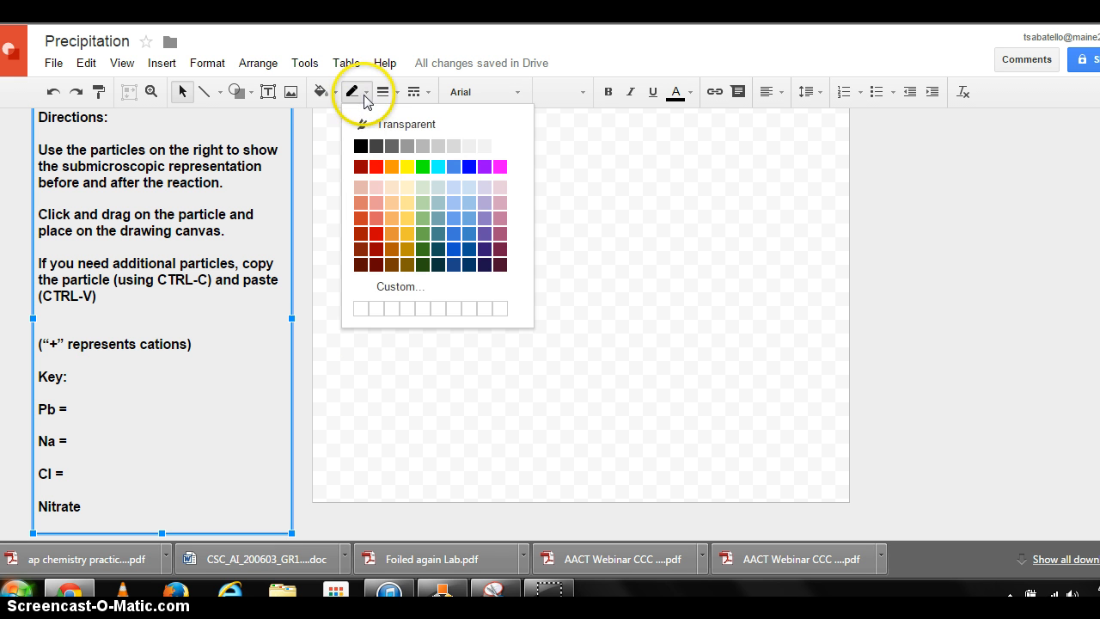
{"action": "left_click", "coordinate": [366, 140]}
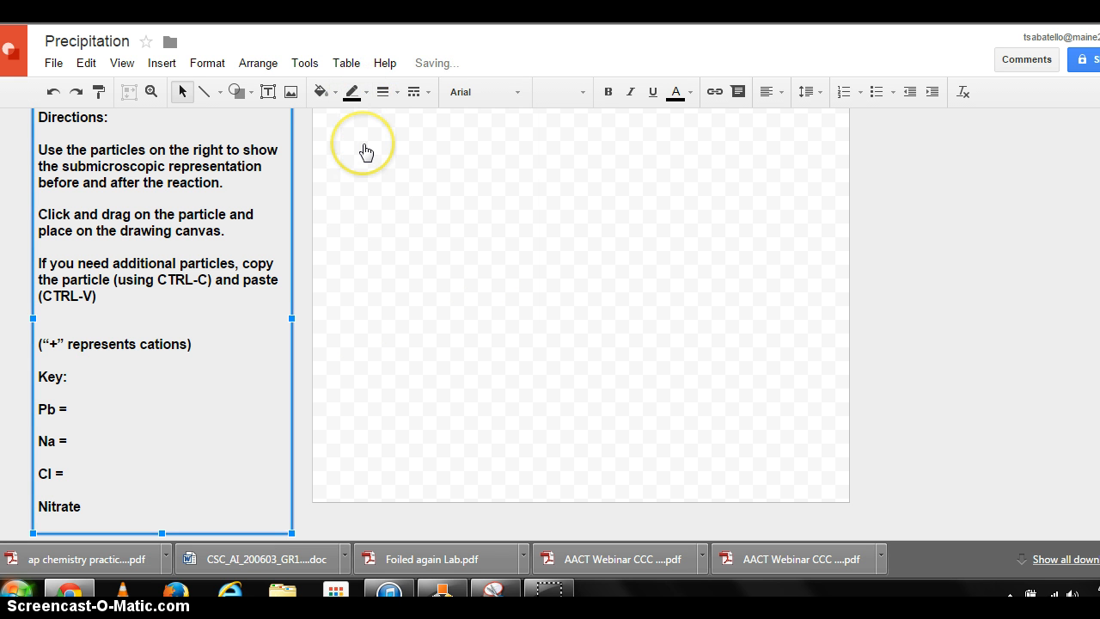
{"action": "left_click", "coordinate": [393, 94]}
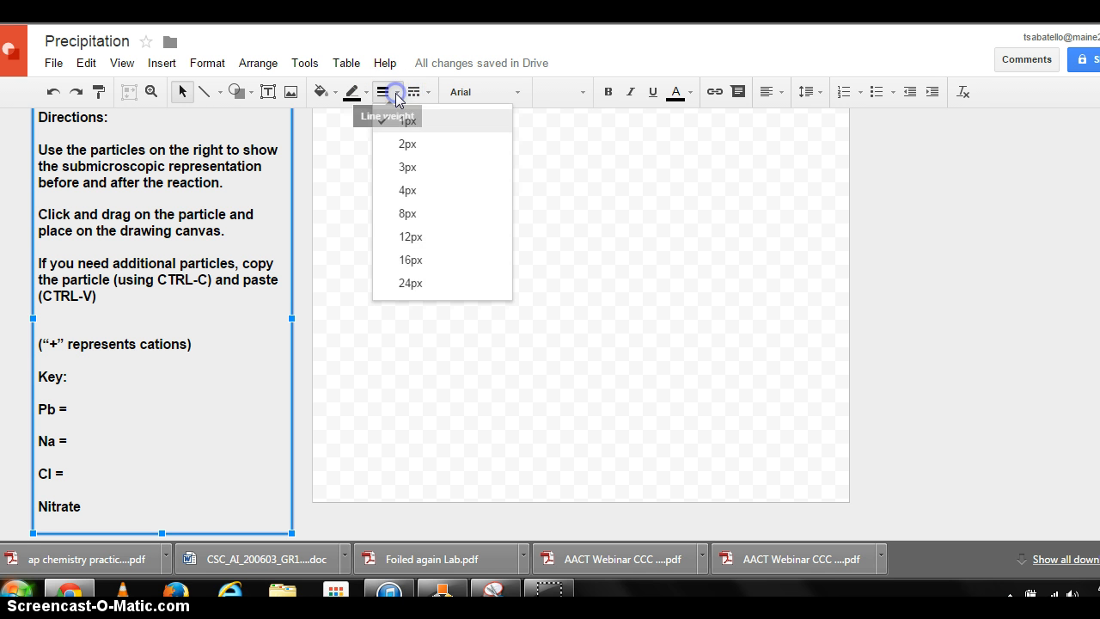
{"action": "left_click", "coordinate": [405, 169]}
- Draw a small oval beside "Pb =" in the key and fill it dark gray
{"action": "left_click", "coordinate": [244, 351]}
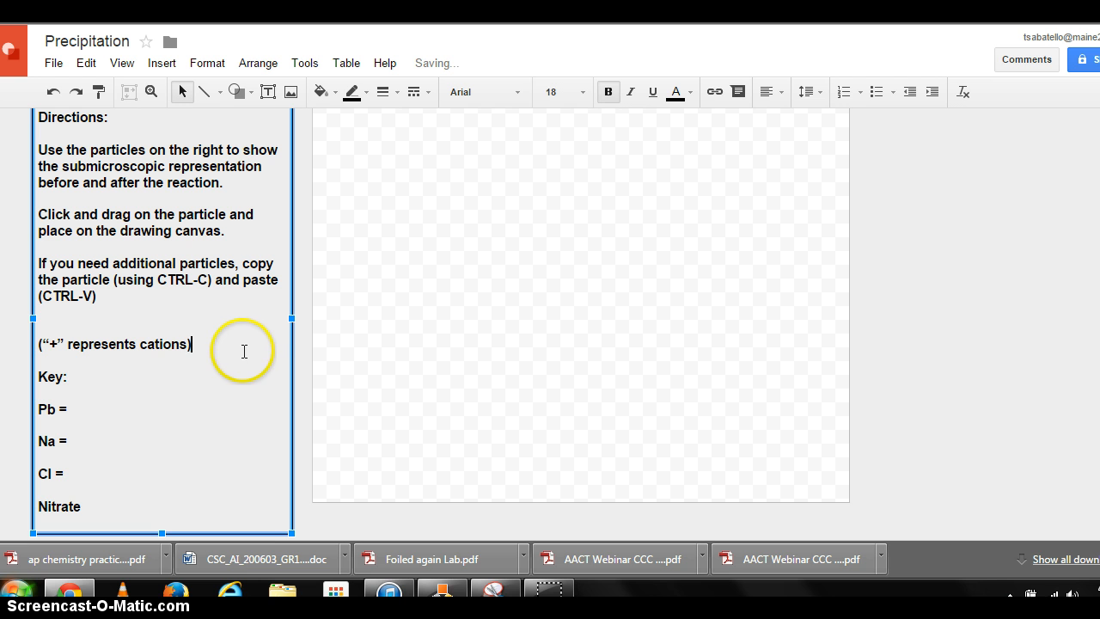
{"action": "left_click", "coordinate": [192, 390]}
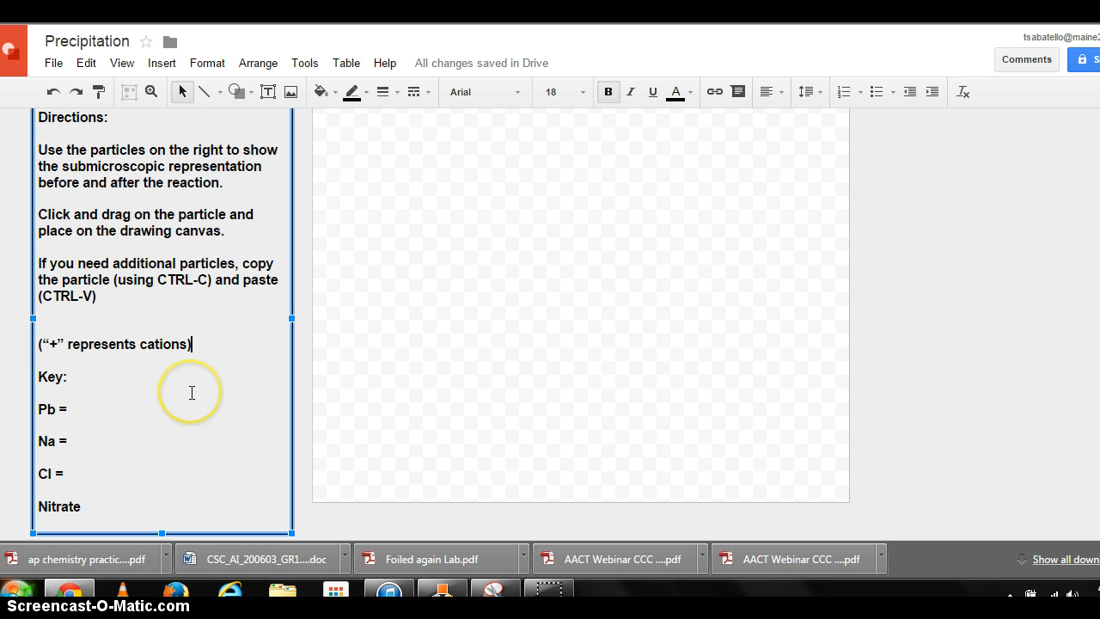
{"action": "left_click", "coordinate": [254, 92]}
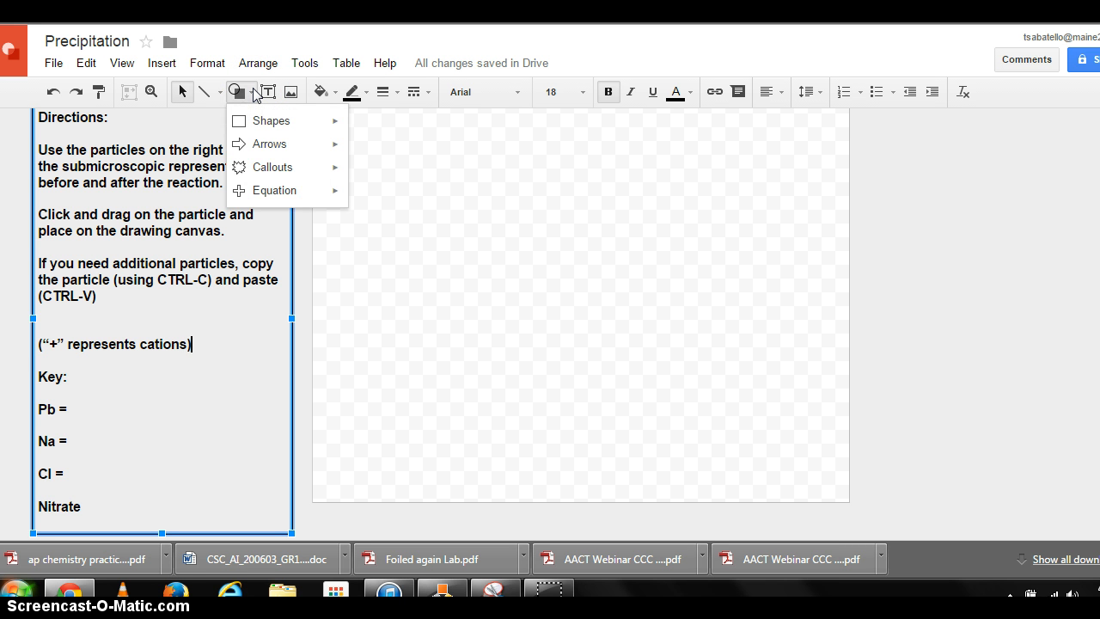
{"action": "left_click", "coordinate": [249, 120]}
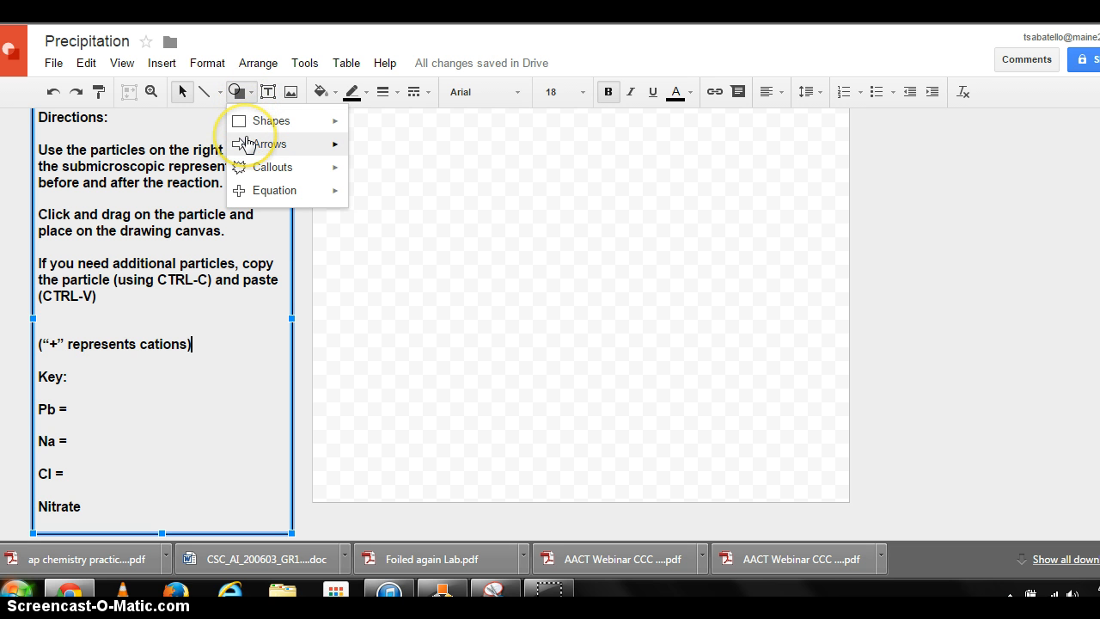
{"action": "mouse_move", "coordinate": [247, 143]}
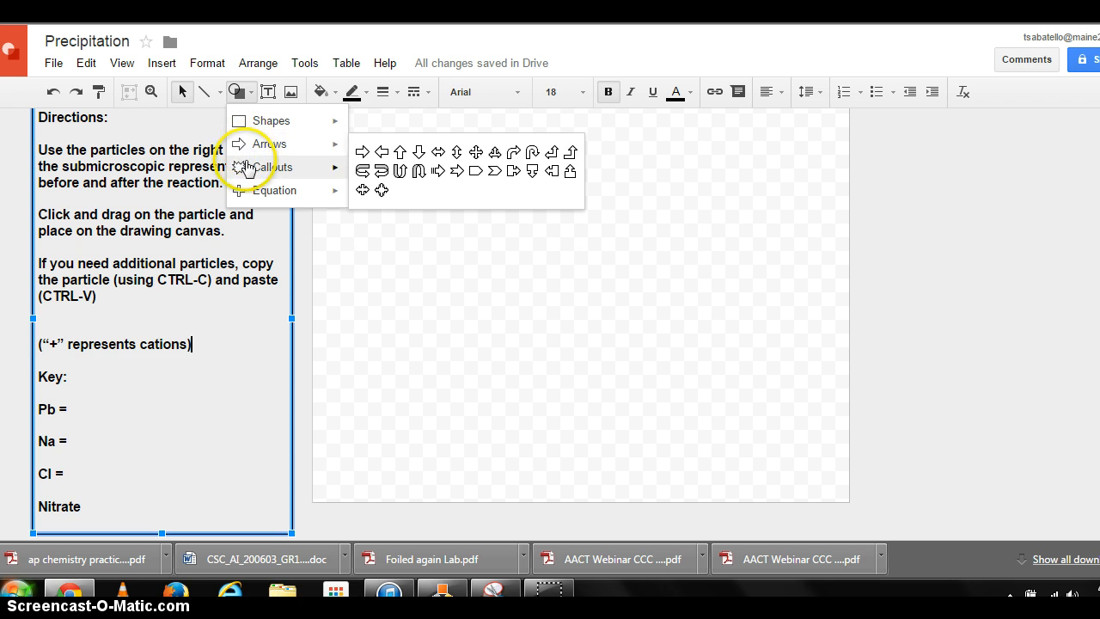
{"action": "left_click", "coordinate": [248, 168]}
{"action": "left_click", "coordinate": [251, 190]}
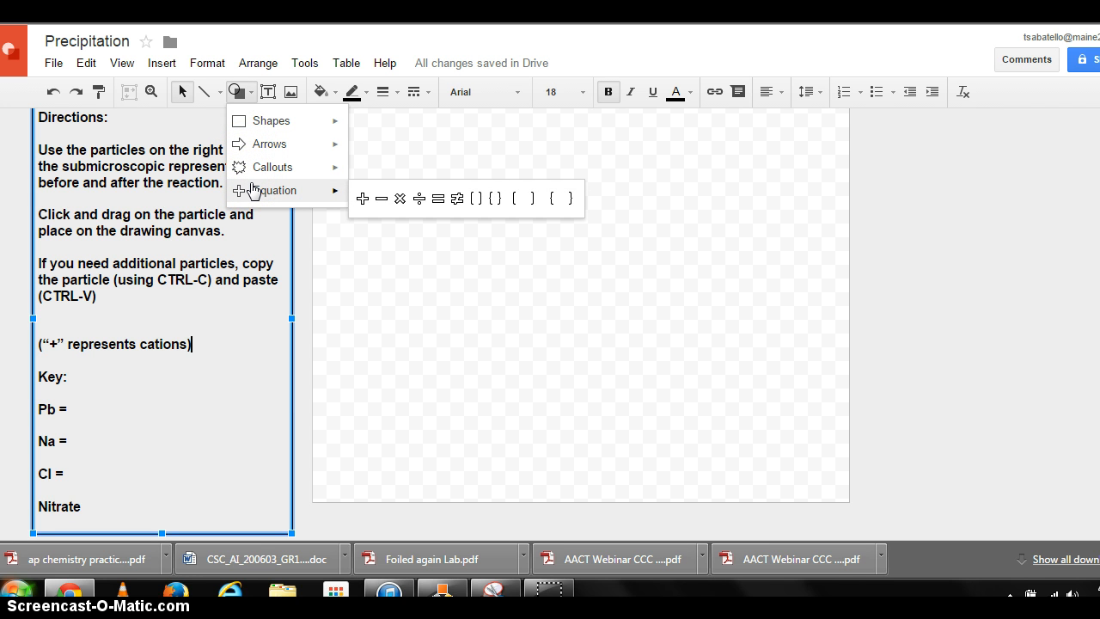
{"action": "left_click", "coordinate": [257, 133]}
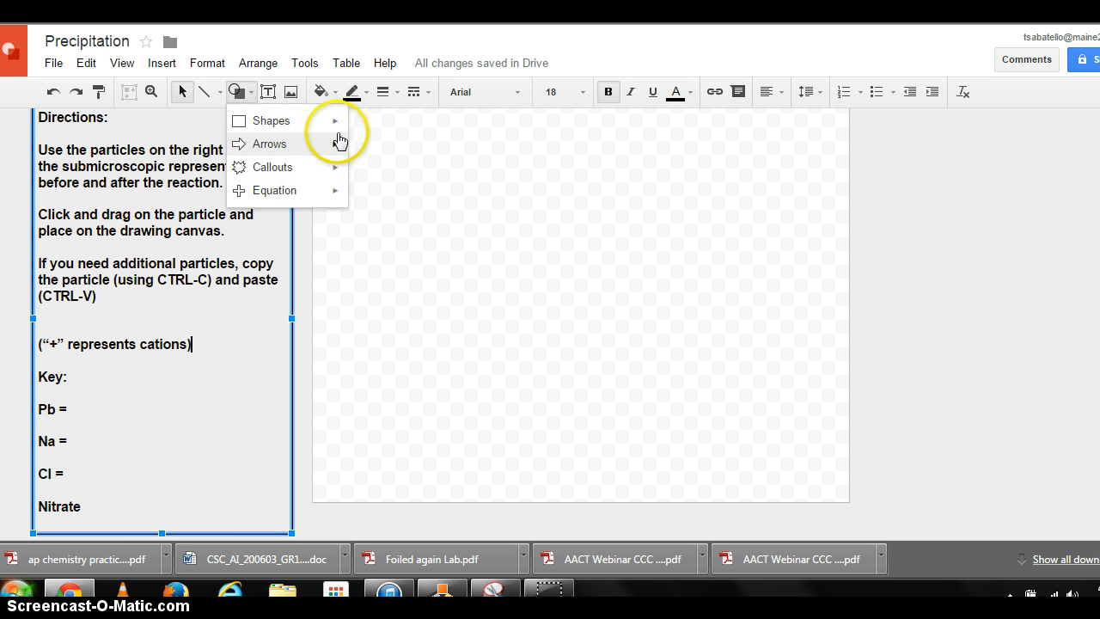
{"action": "mouse_move", "coordinate": [336, 127]}
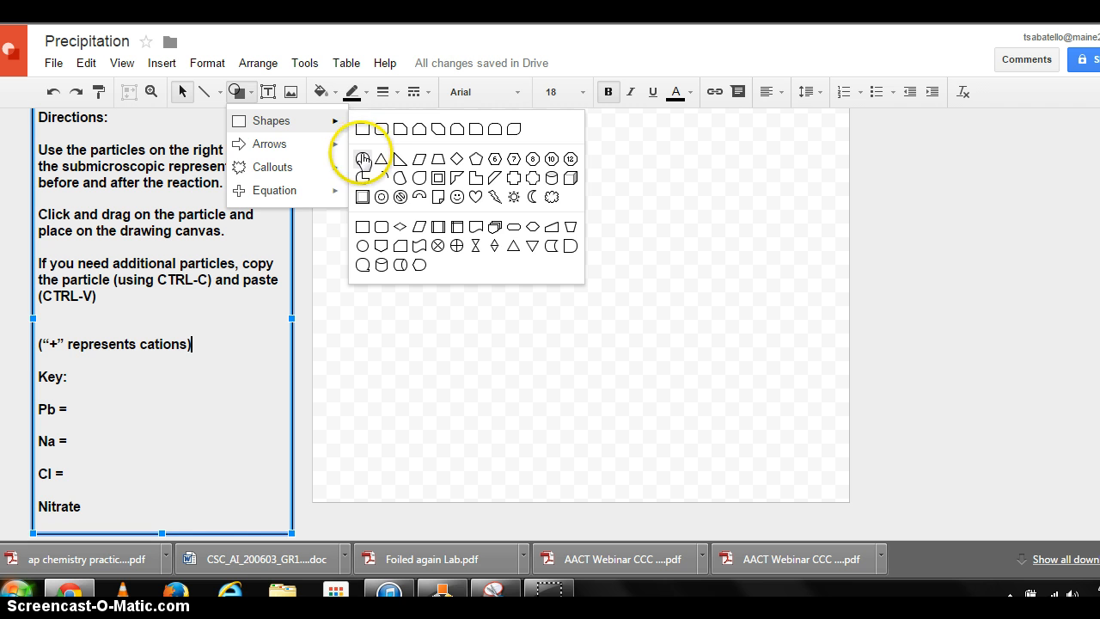
{"action": "left_click", "coordinate": [362, 159]}
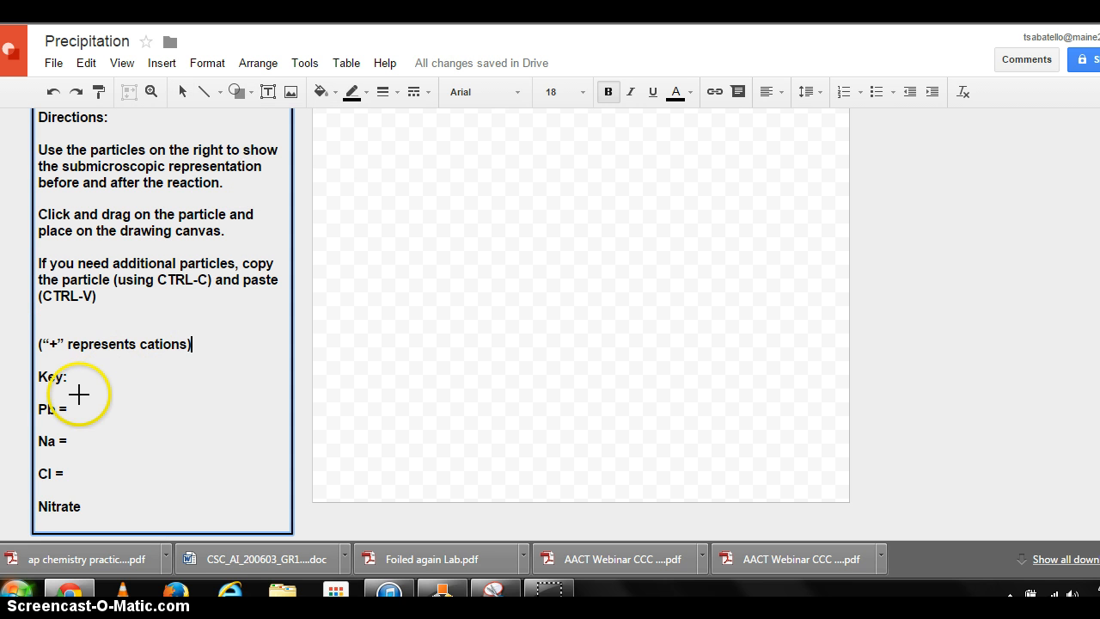
{"action": "left_click_drag", "start_coordinate": [76, 403], "coordinate": [96, 418]}
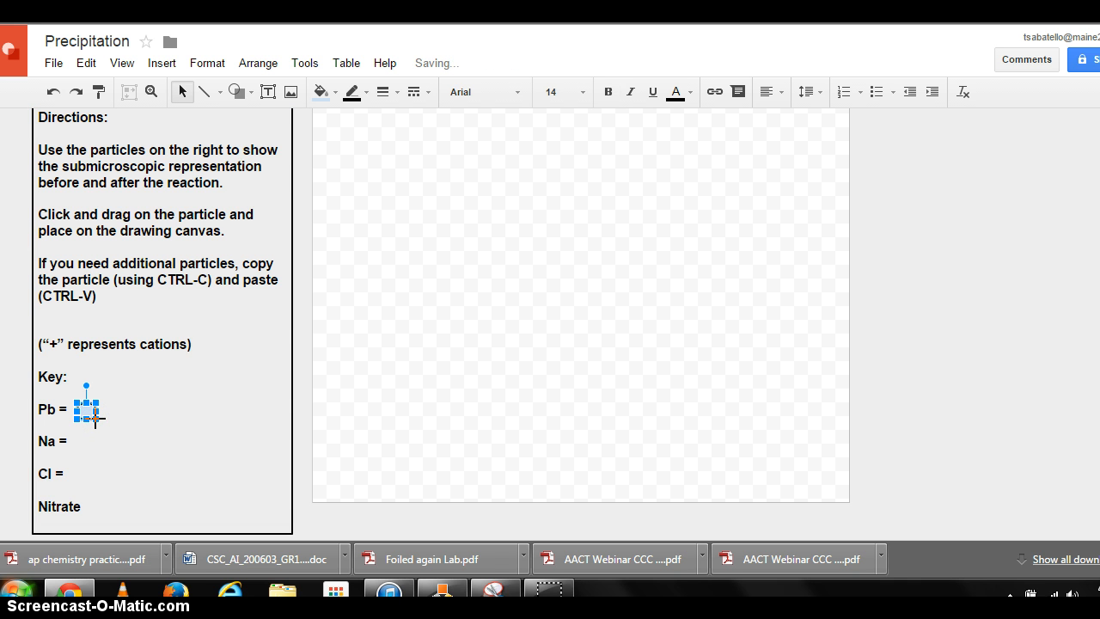
{"action": "left_click", "coordinate": [337, 92]}
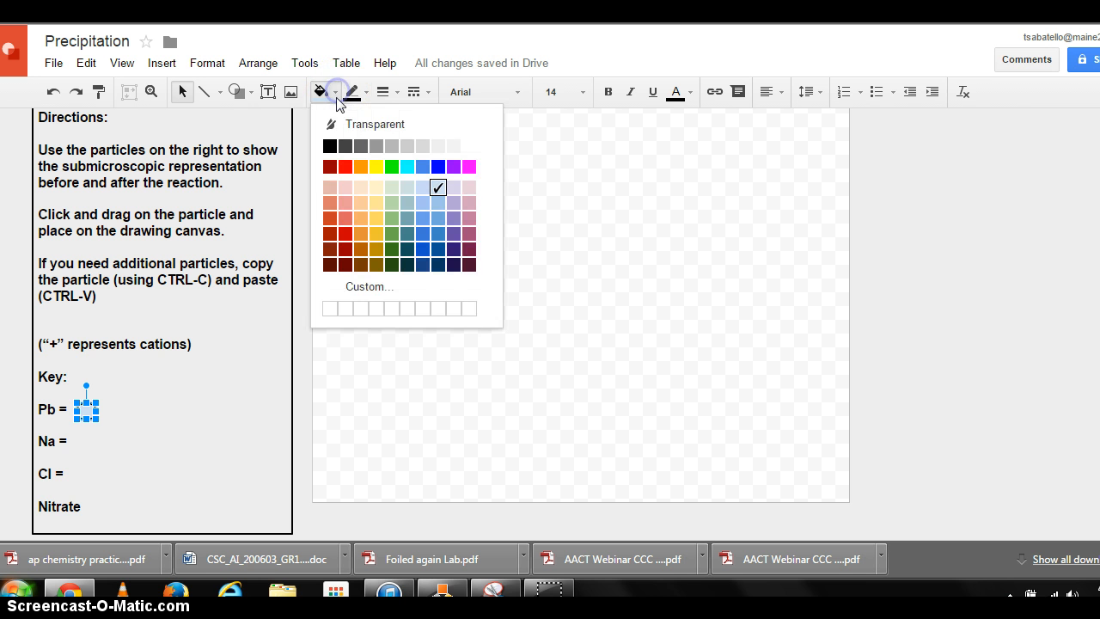
{"action": "left_click", "coordinate": [349, 143]}
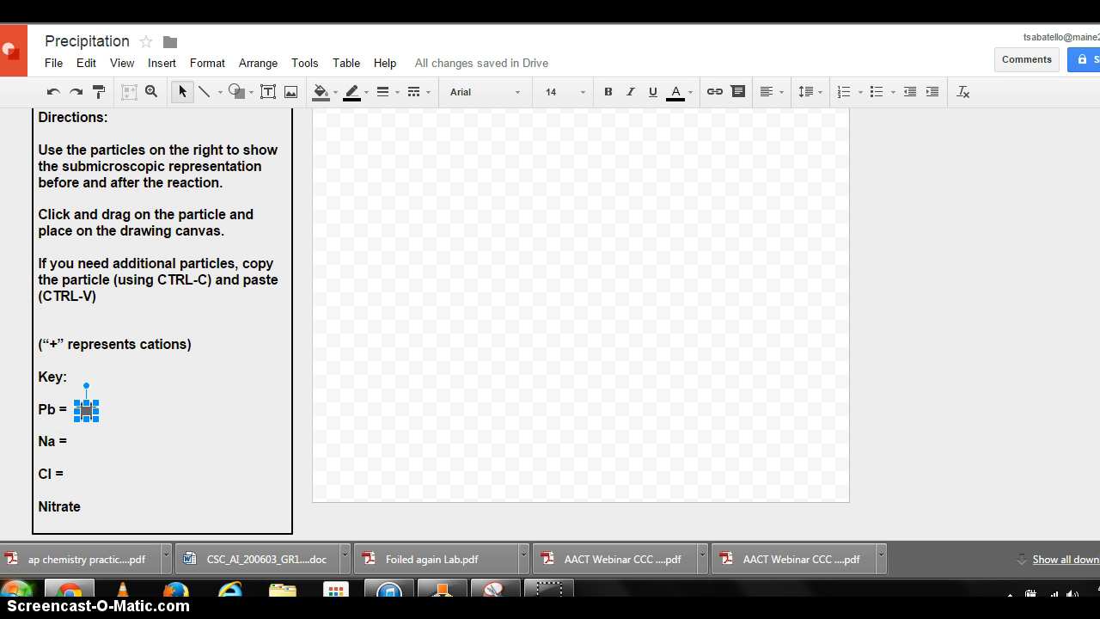
- Copy the oval, place the duplicate beside "Na =" and fill it light gray
{"action": "left_click", "coordinate": [86, 63]}
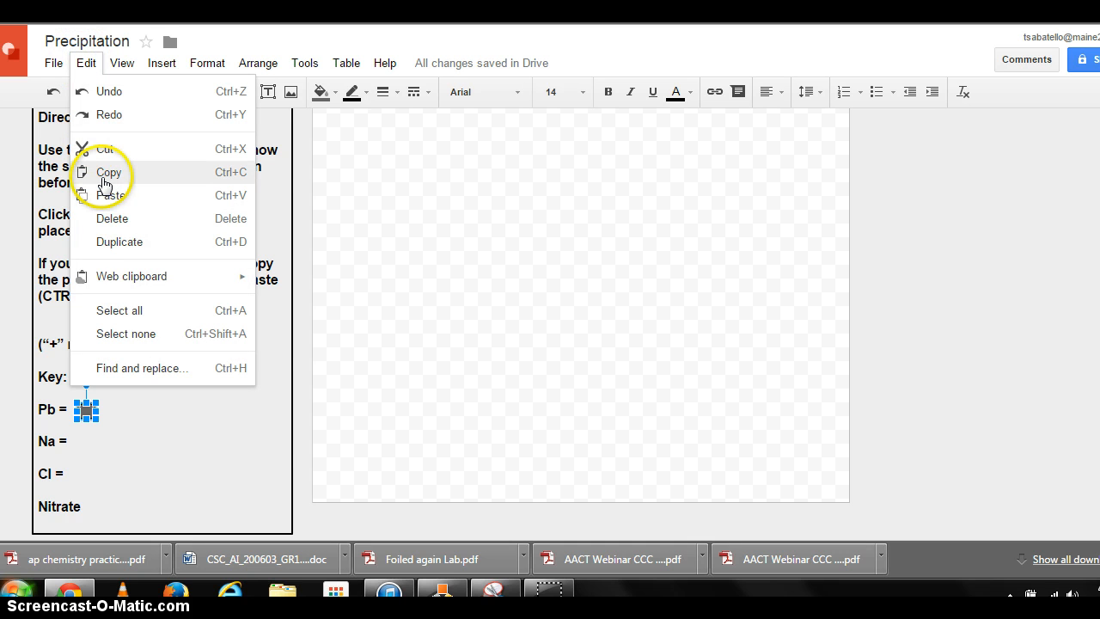
{"action": "left_click", "coordinate": [105, 174]}
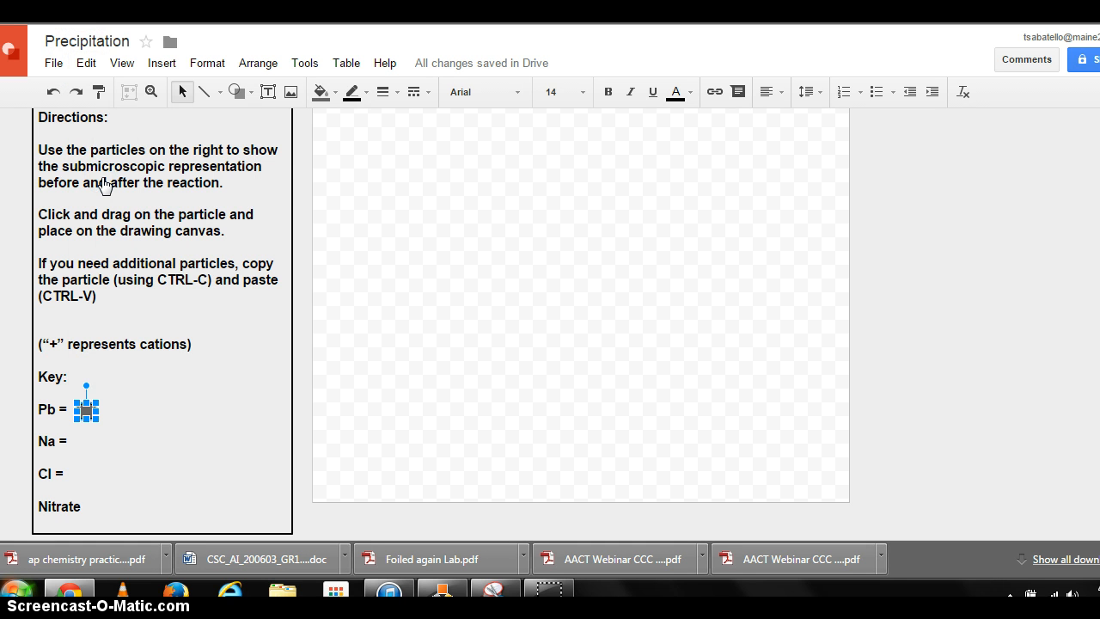
{"action": "key", "text": "ctrl+v"}
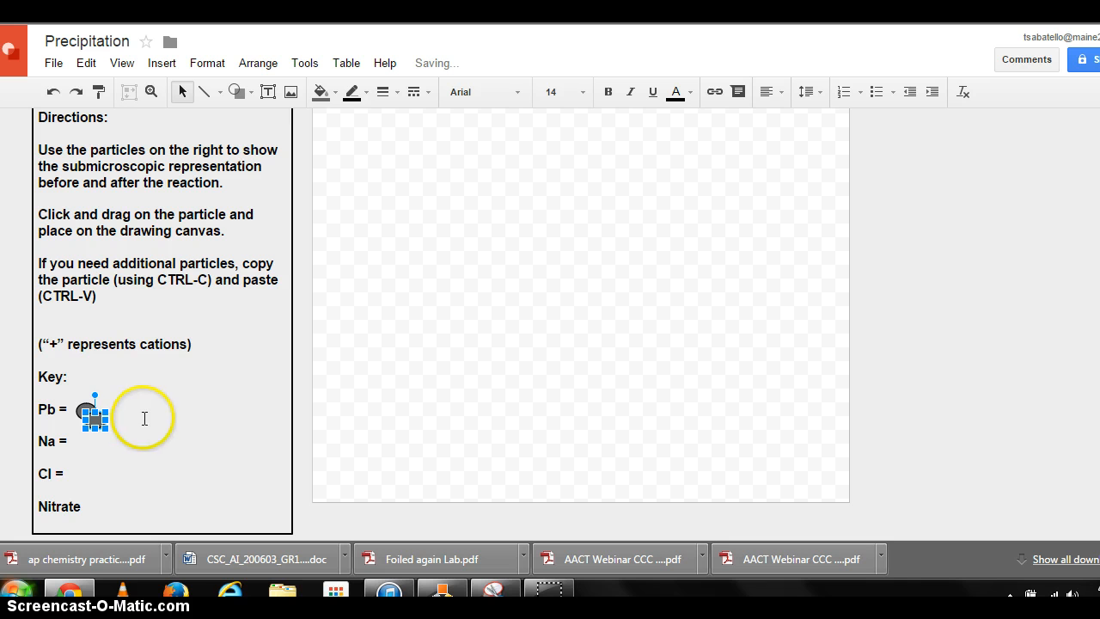
{"action": "left_click_drag", "start_coordinate": [94, 417], "coordinate": [80, 443]}
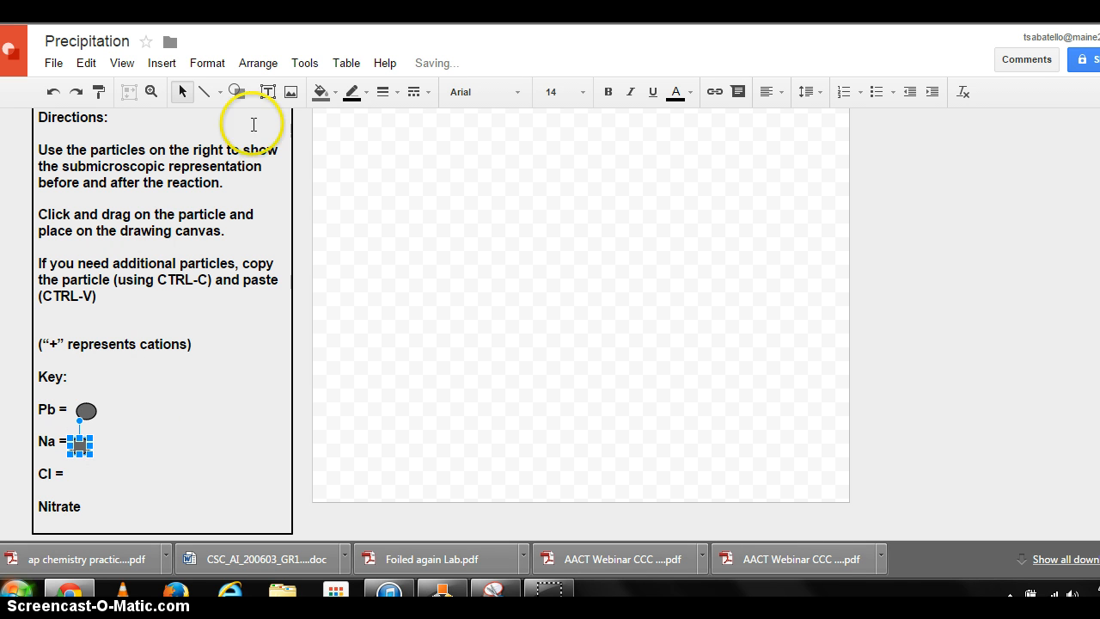
{"action": "left_click", "coordinate": [333, 93]}
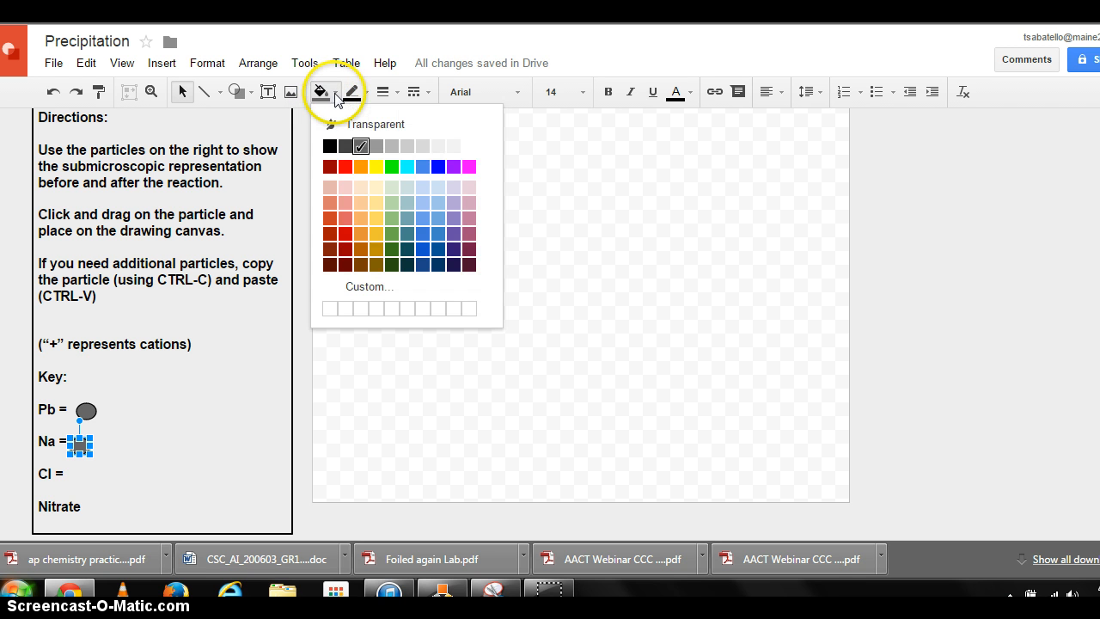
{"action": "left_click", "coordinate": [416, 144]}
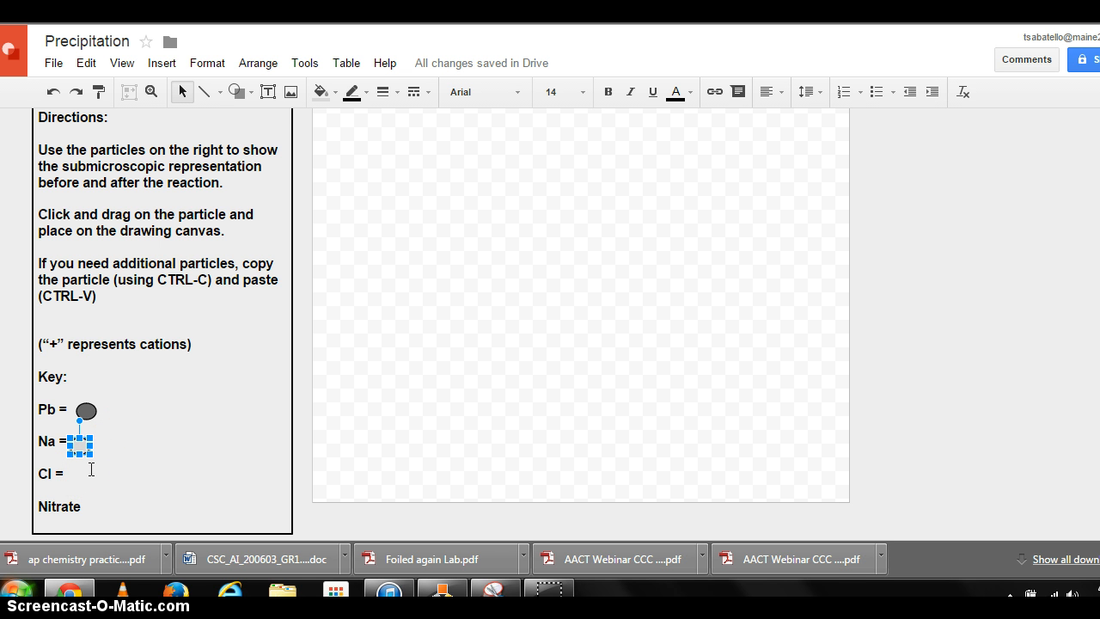
- Paste another oval beside "Cl =" and fill it green
{"action": "key", "text": "ctrl+v"}
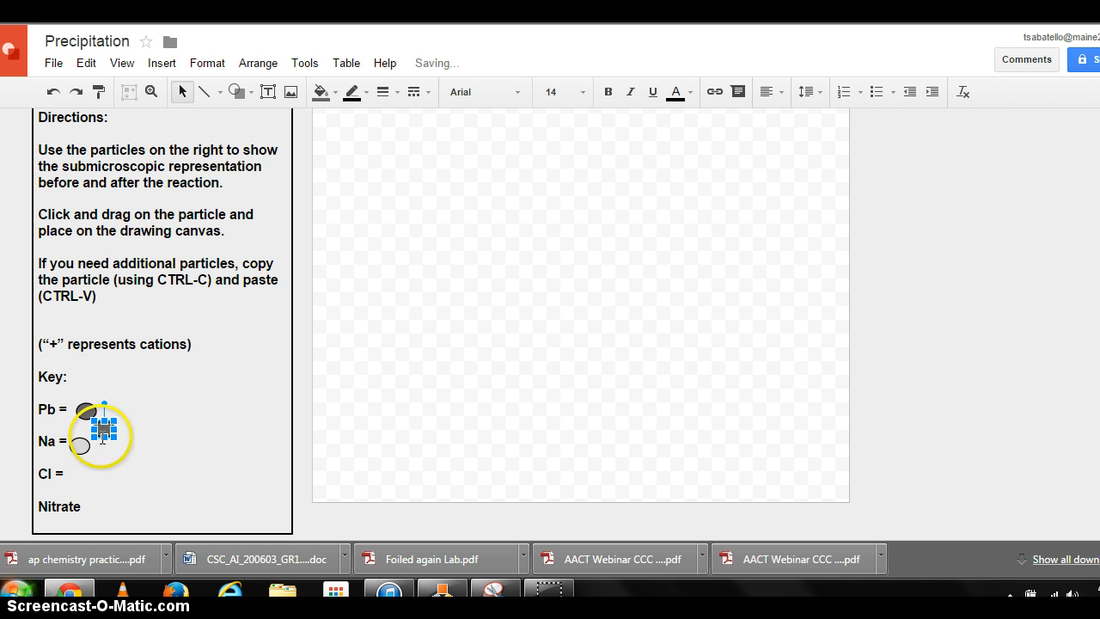
{"action": "left_click_drag", "start_coordinate": [104, 428], "coordinate": [80, 471]}
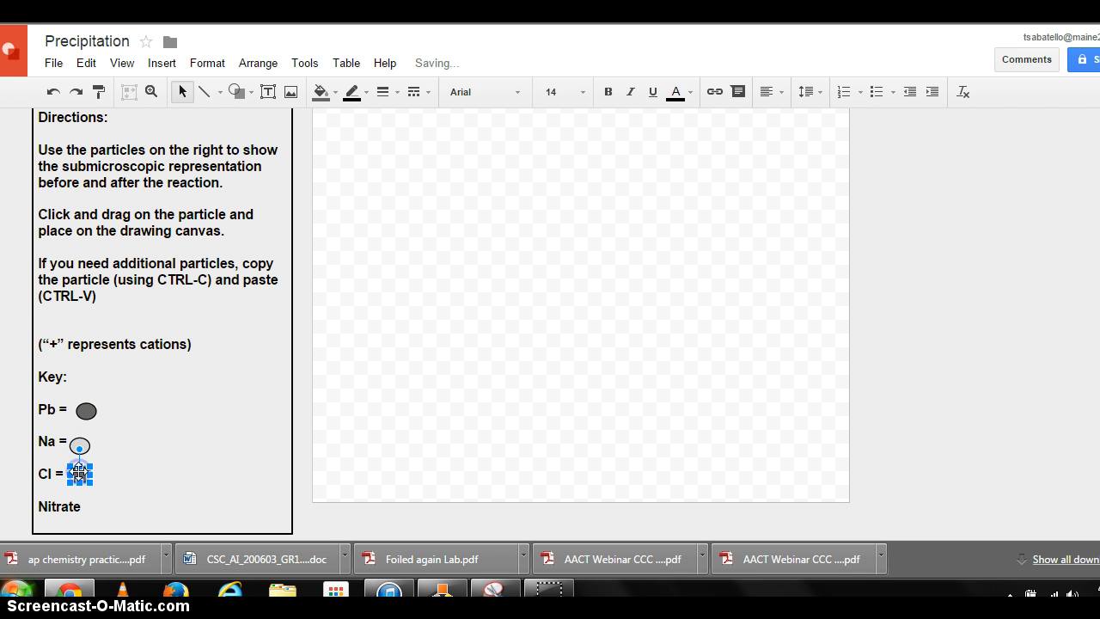
{"action": "left_click", "coordinate": [322, 92]}
{"action": "left_click", "coordinate": [392, 166]}
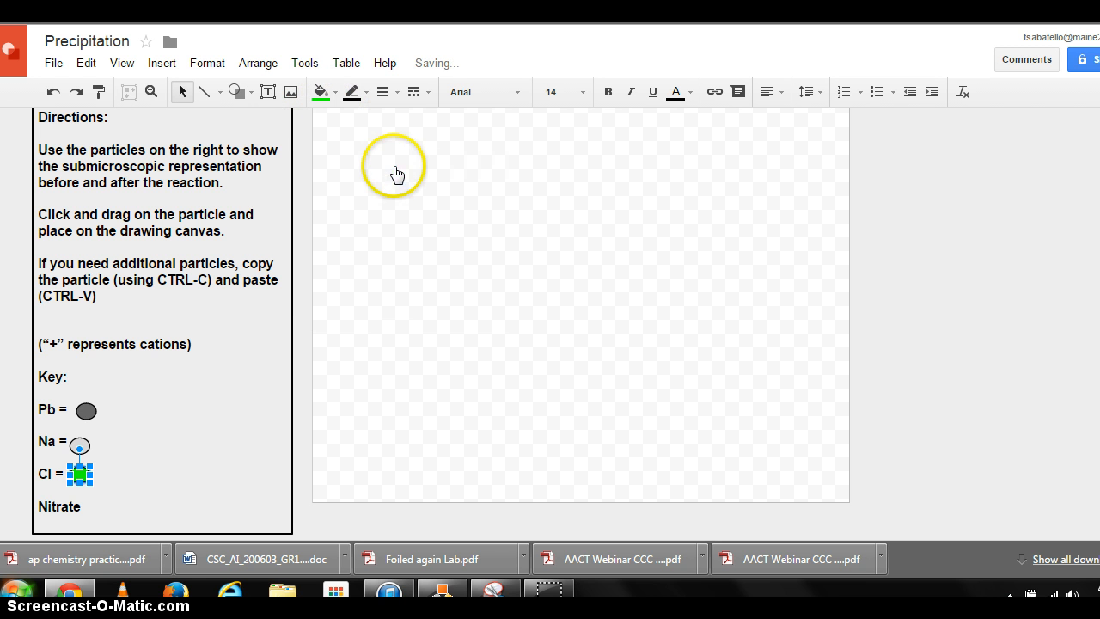
- Copy a nitrate particle from the copper and silver nitrate drawing and paste it beside "Nitrate" in the key
{"action": "left_click", "coordinate": [173, 458]}
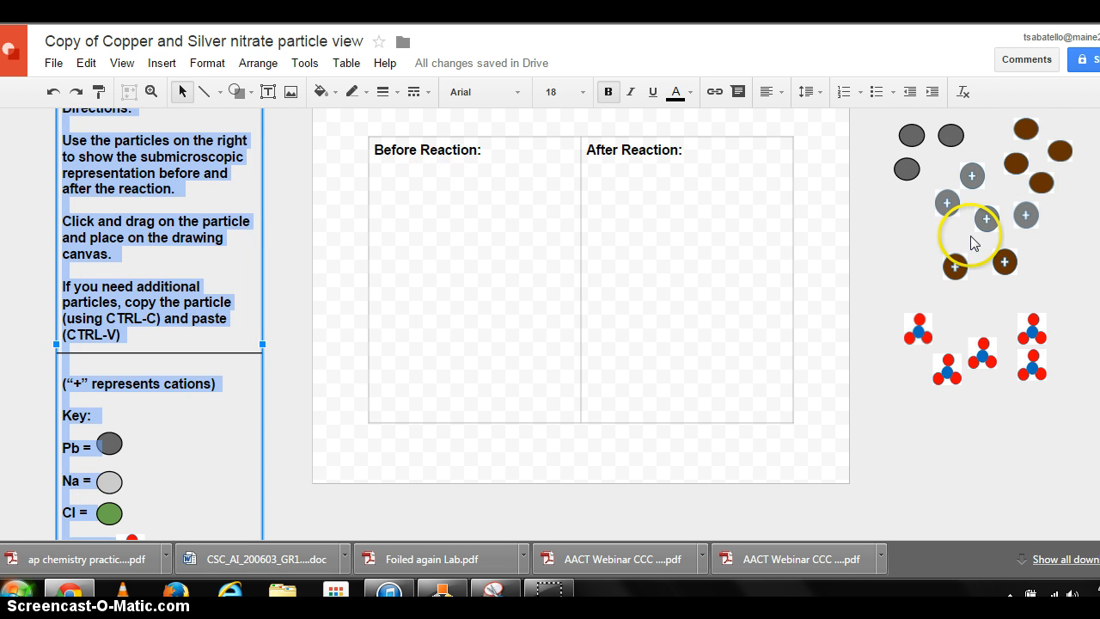
{"action": "left_click", "coordinate": [916, 327]}
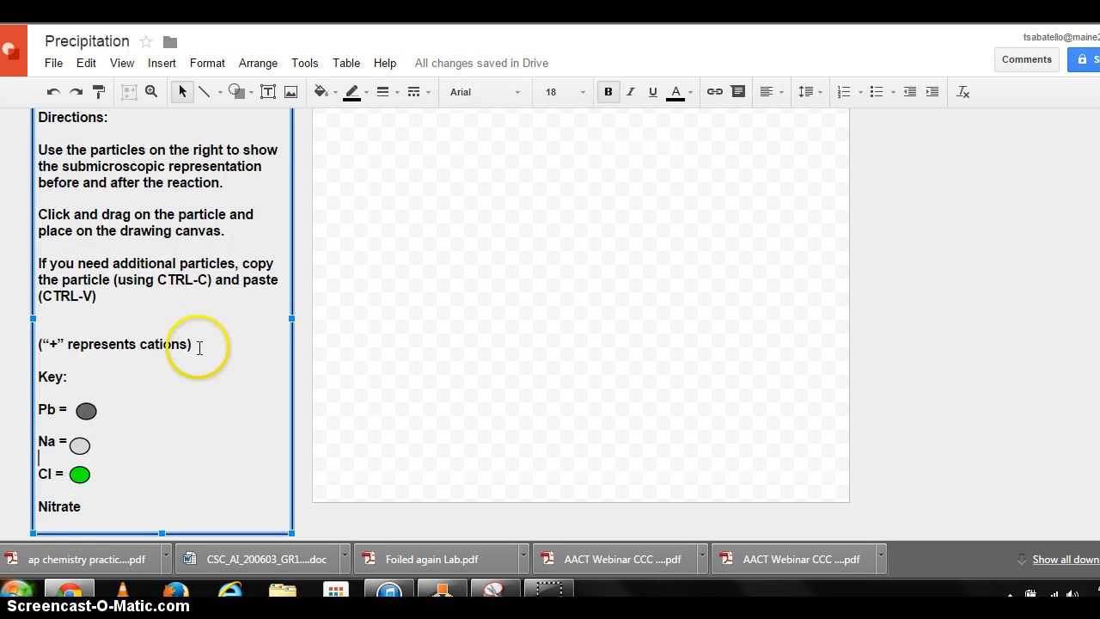
{"action": "key", "text": "ctrl+v"}
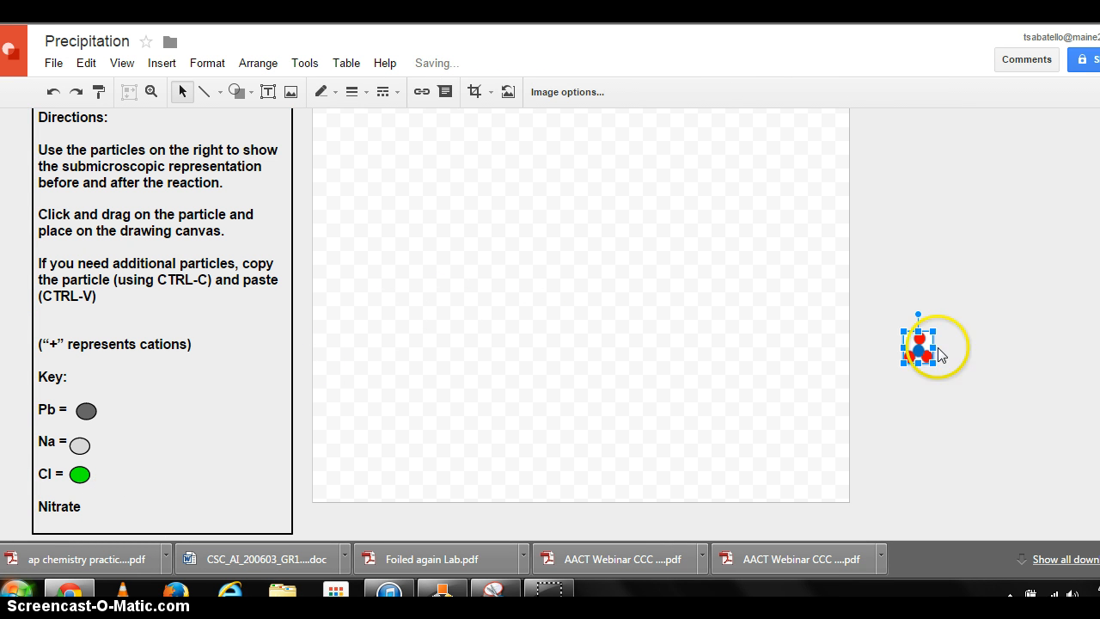
{"action": "left_click_drag", "start_coordinate": [905, 354], "coordinate": [108, 511]}
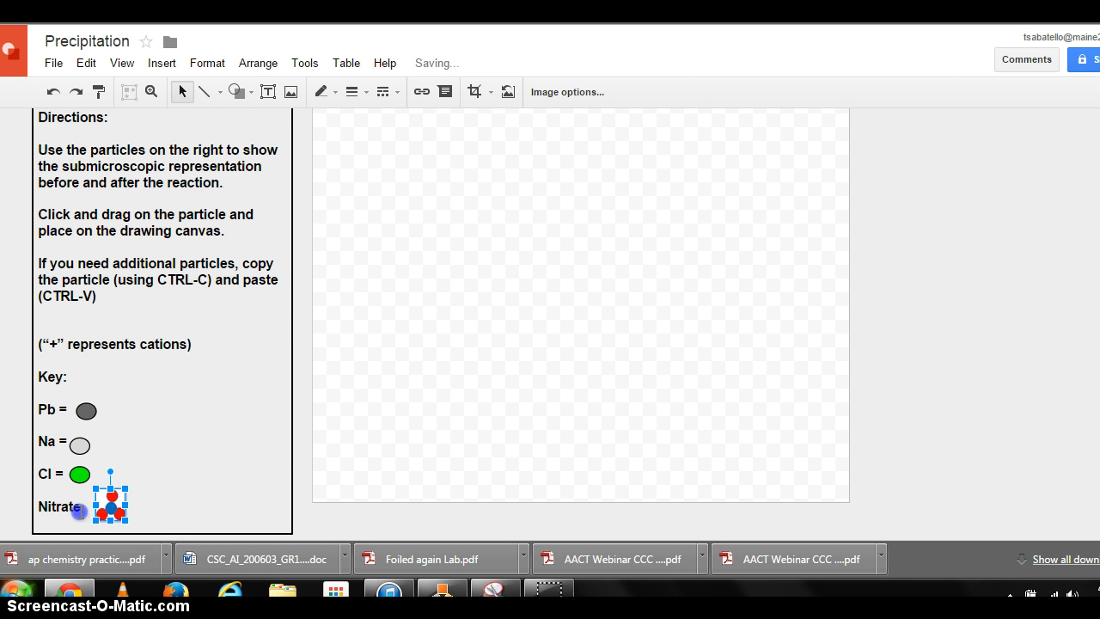
- Add " =" after "Nitrate" and tighten the spacing between the key labels and their ovals
{"action": "left_click", "coordinate": [78, 510]}
{"action": "left_click", "coordinate": [86, 404]}
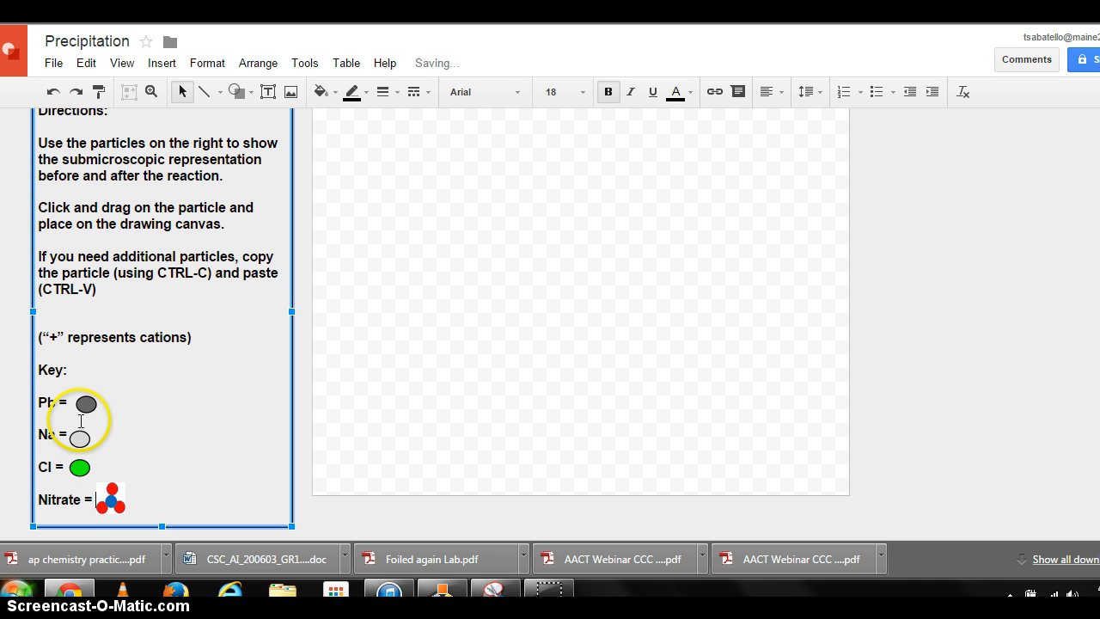
{"action": "left_click", "coordinate": [105, 409]}
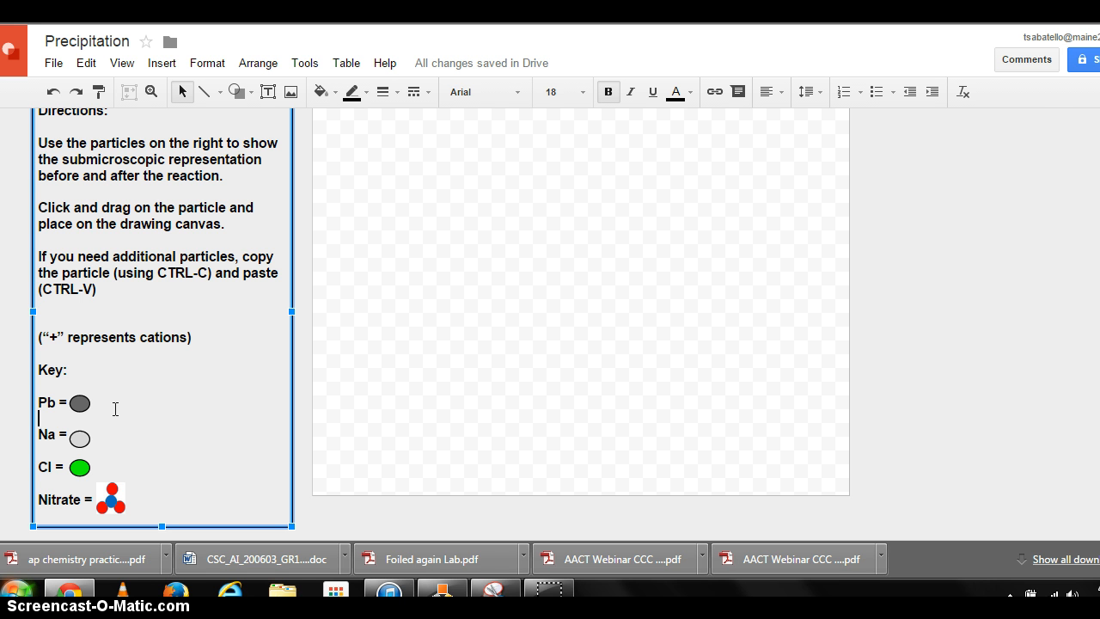
- Insert a 2 x 1 table onto the drawing canvas
{"action": "scroll", "coordinate": [572, 334], "scroll_direction": "up", "scroll_amount": 1}
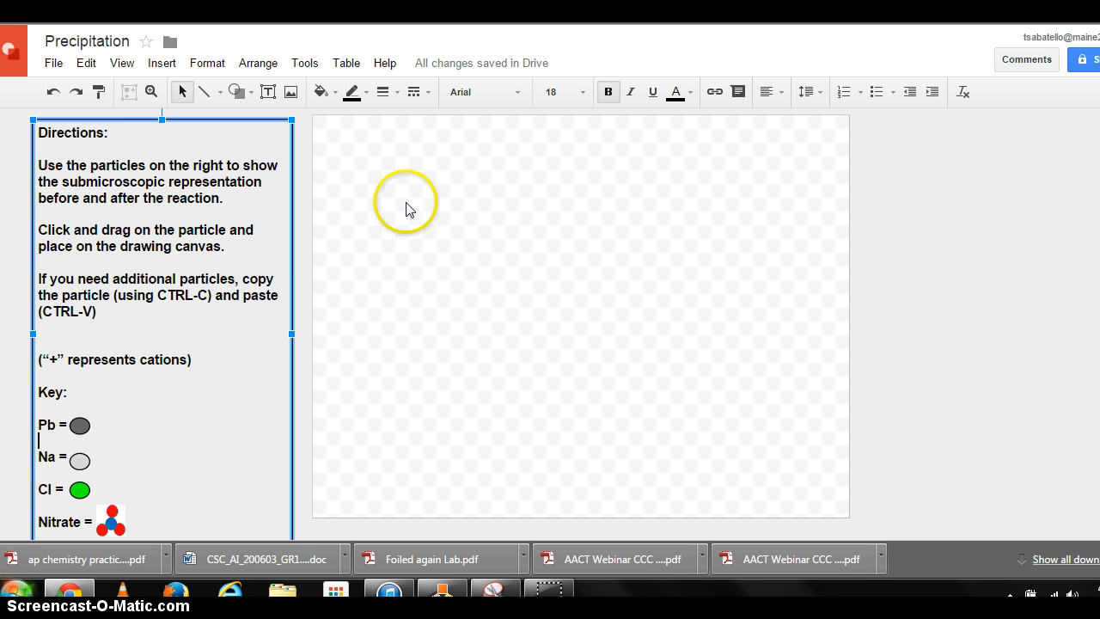
{"action": "left_click", "coordinate": [346, 67]}
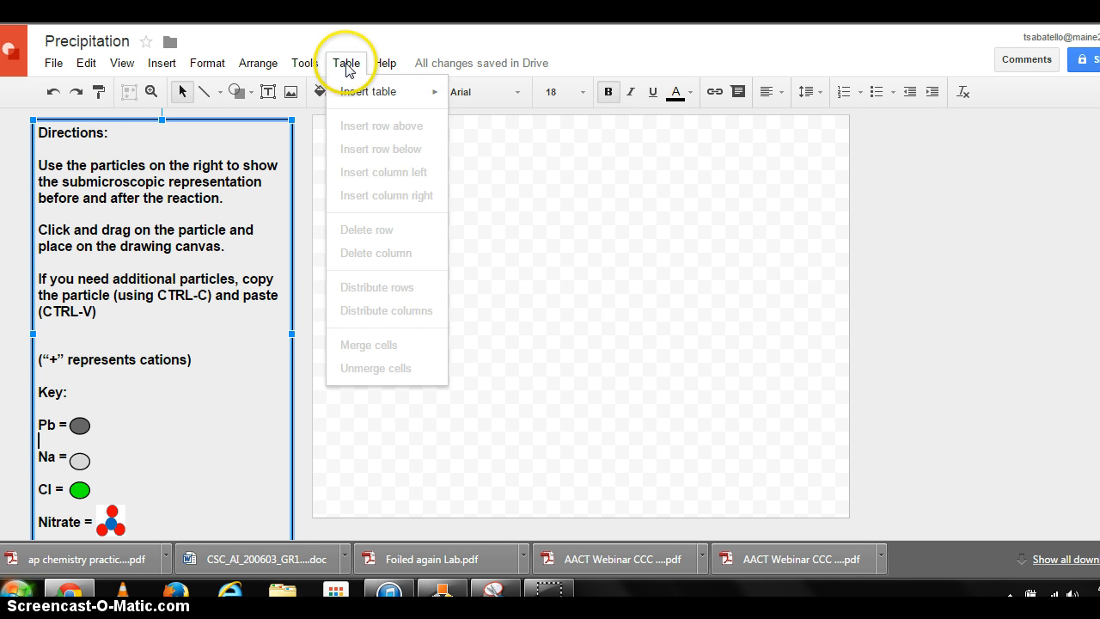
{"action": "mouse_move", "coordinate": [371, 98]}
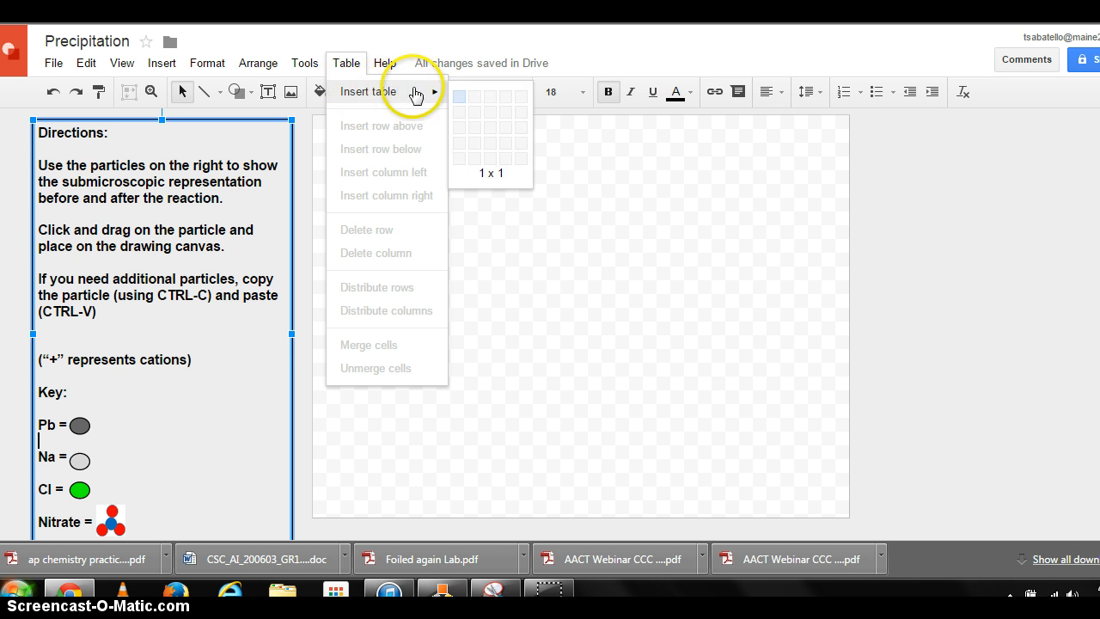
{"action": "left_click", "coordinate": [473, 103]}
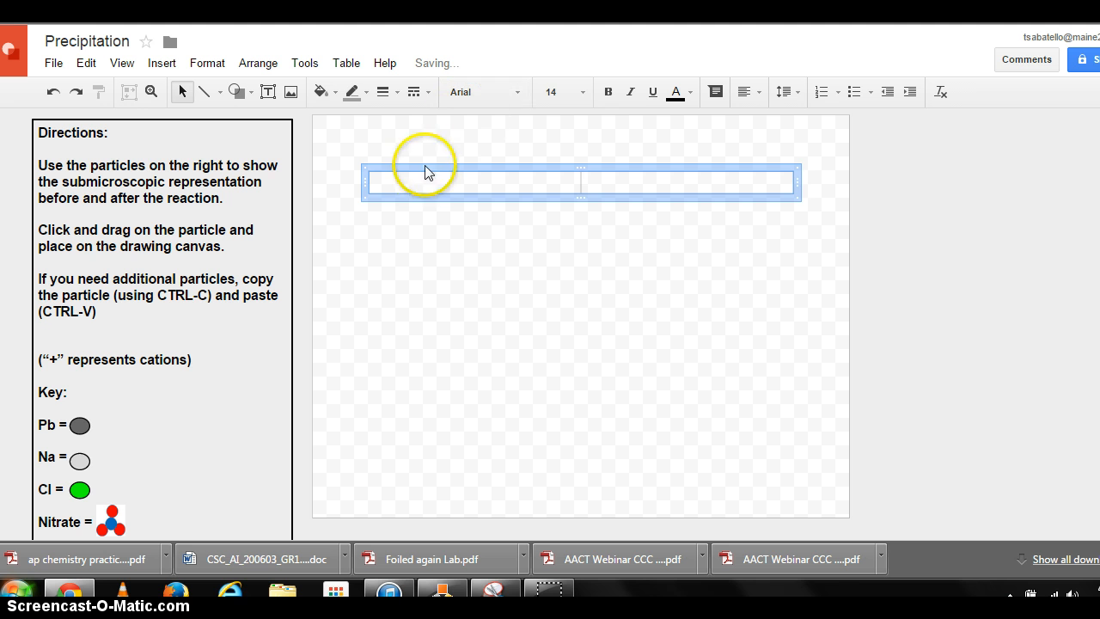
- Lengthen the table with blank lines to fill the canvas and label its columns Before and After
{"action": "key", "text": "Return"}
{"action": "key", "text": "Return"}
{"action": "key", "text": "Return"}
{"action": "key", "text": "Return"}
{"action": "key", "text": "Return"}
{"action": "key", "text": "Return"}
{"action": "key", "text": "Return"}
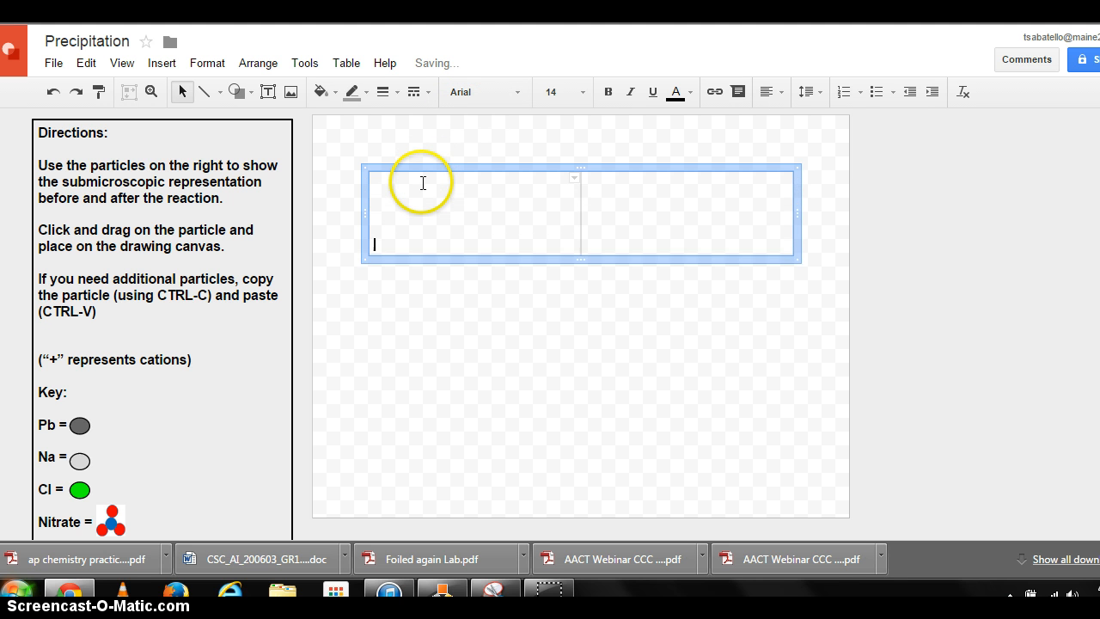
{"action": "key", "text": "Return"}
{"action": "key", "text": "Return"}
{"action": "key", "text": "Return"}
{"action": "key", "text": "Return"}
{"action": "key", "text": "Return"}
{"action": "key", "text": "Return"}
{"action": "key", "text": "Return"}
{"action": "key", "text": "Return"}
{"action": "key", "text": "Return"}
{"action": "key", "text": "Return"}
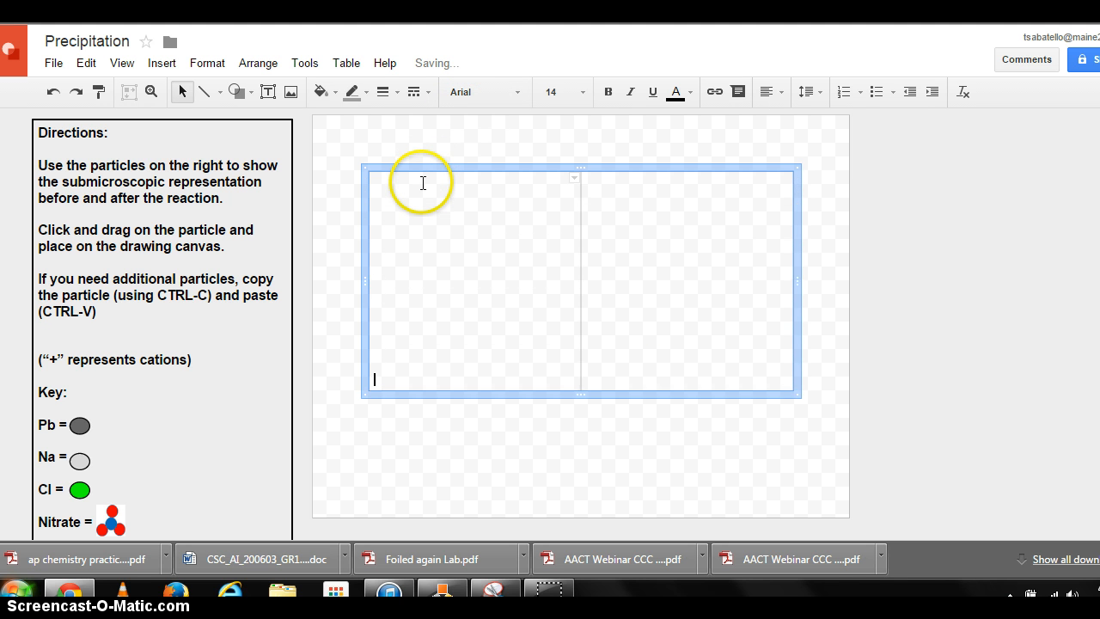
{"action": "key", "text": "Return"}
{"action": "key", "text": "Return"}
{"action": "key", "text": "Return"}
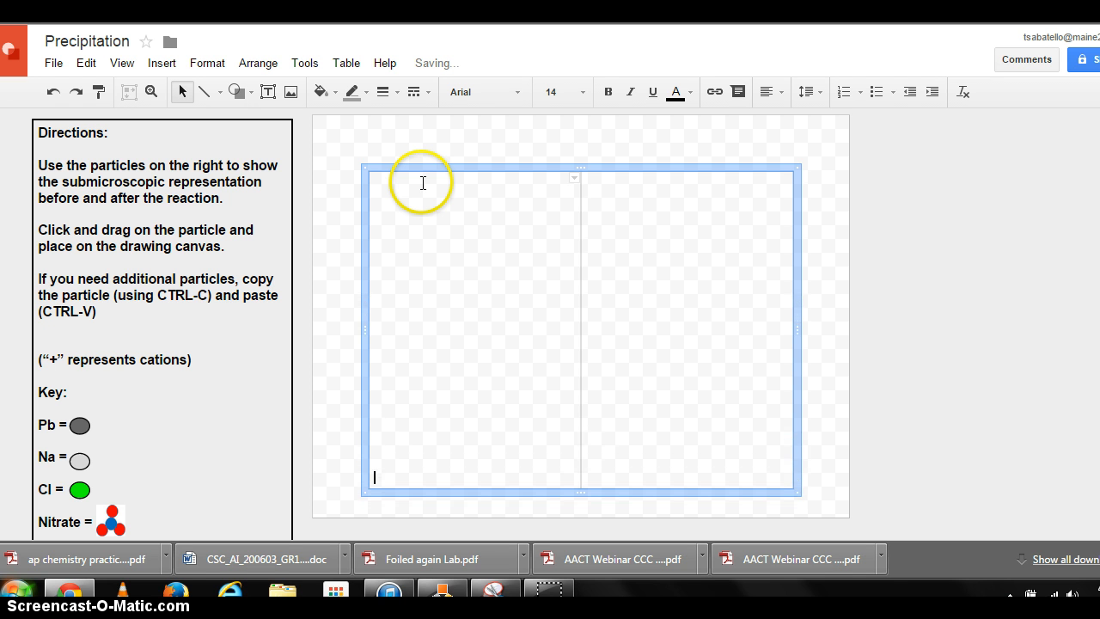
{"action": "left_click", "coordinate": [421, 178]}
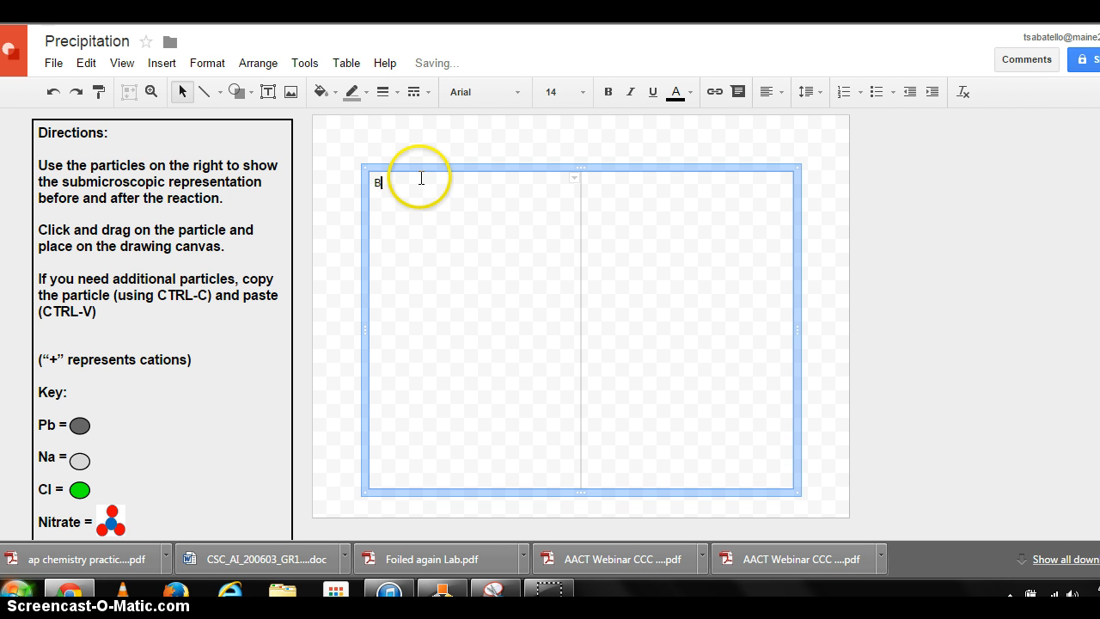
{"action": "left_click", "coordinate": [624, 200]}
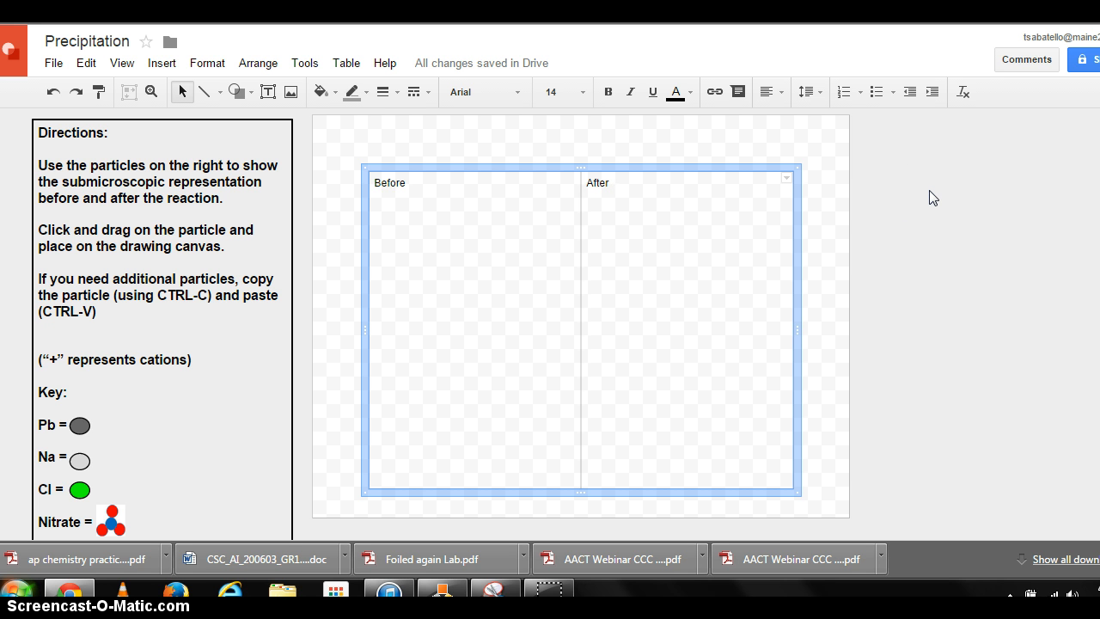
- Copy the dark gray Pb oval from the key and place a copy beside the drawing canvas
{"action": "left_click", "coordinate": [80, 424]}
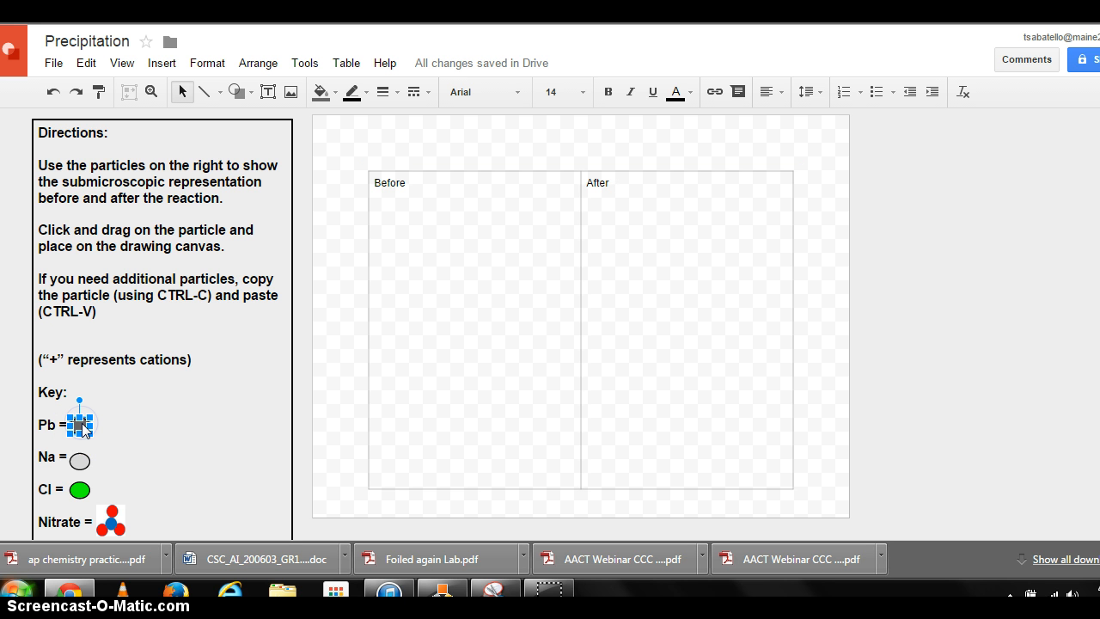
{"action": "left_click", "coordinate": [954, 256]}
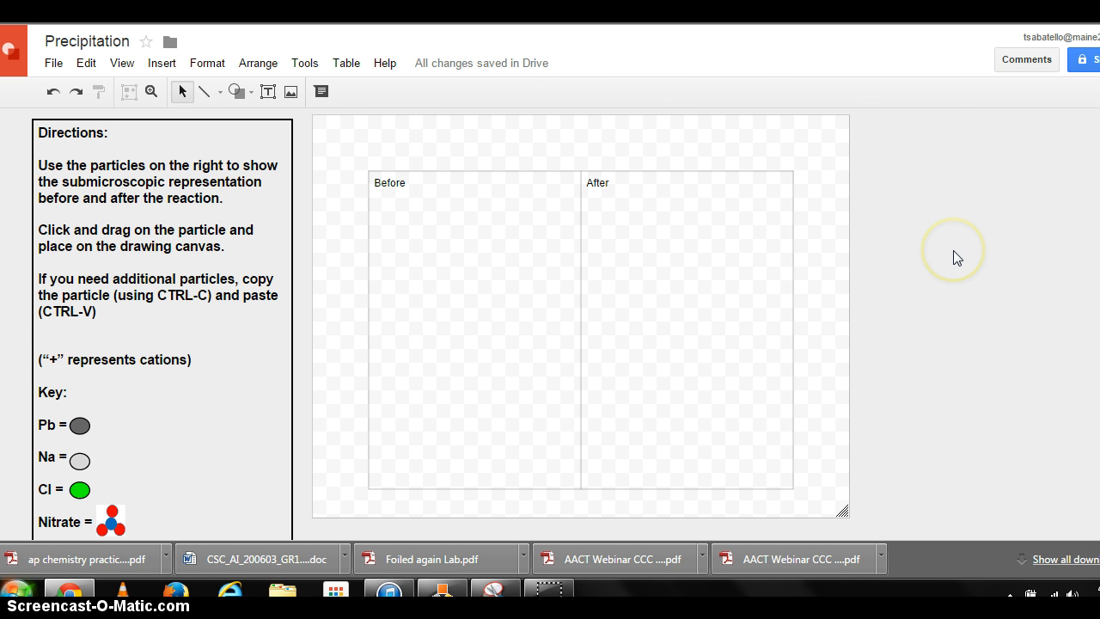
{"action": "key", "text": "ctrl+v"}
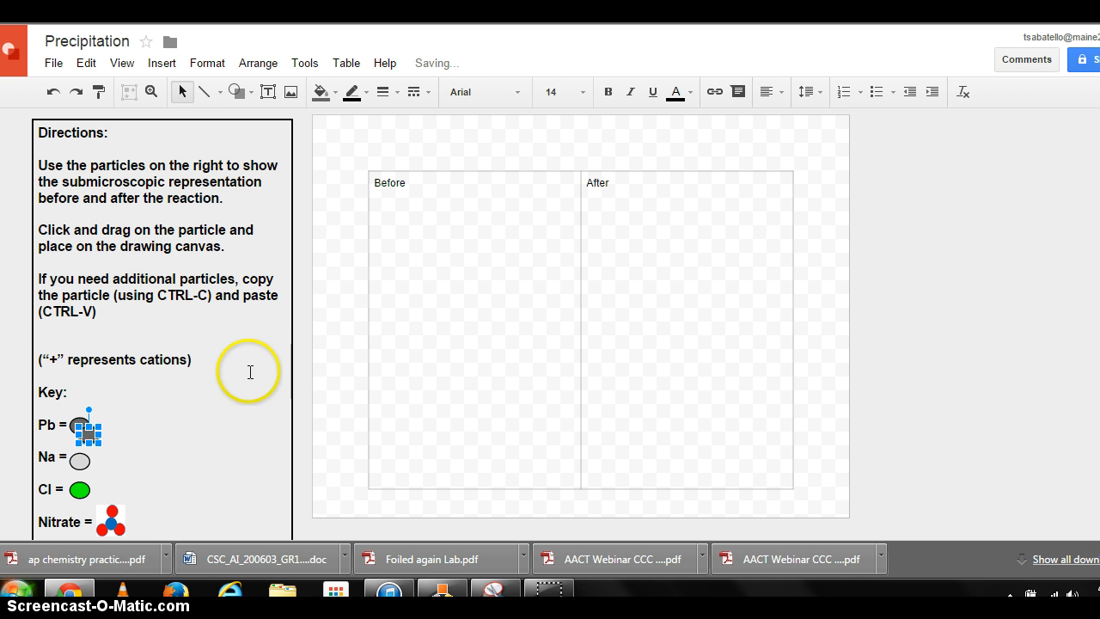
{"action": "left_click_drag", "start_coordinate": [101, 424], "coordinate": [903, 183]}
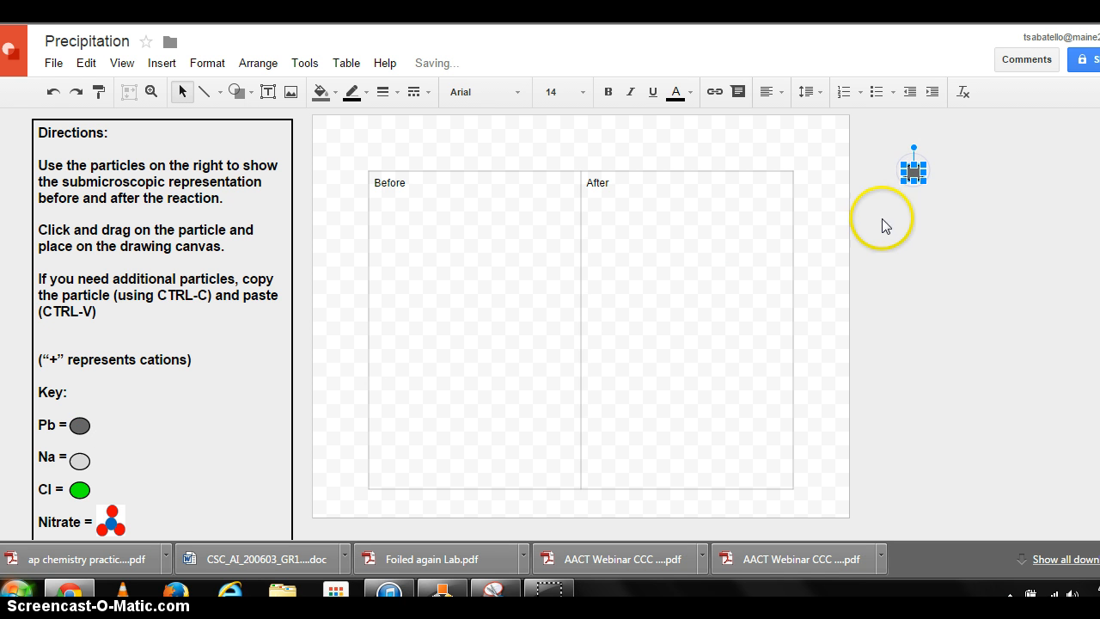
{"action": "left_click", "coordinate": [901, 221]}
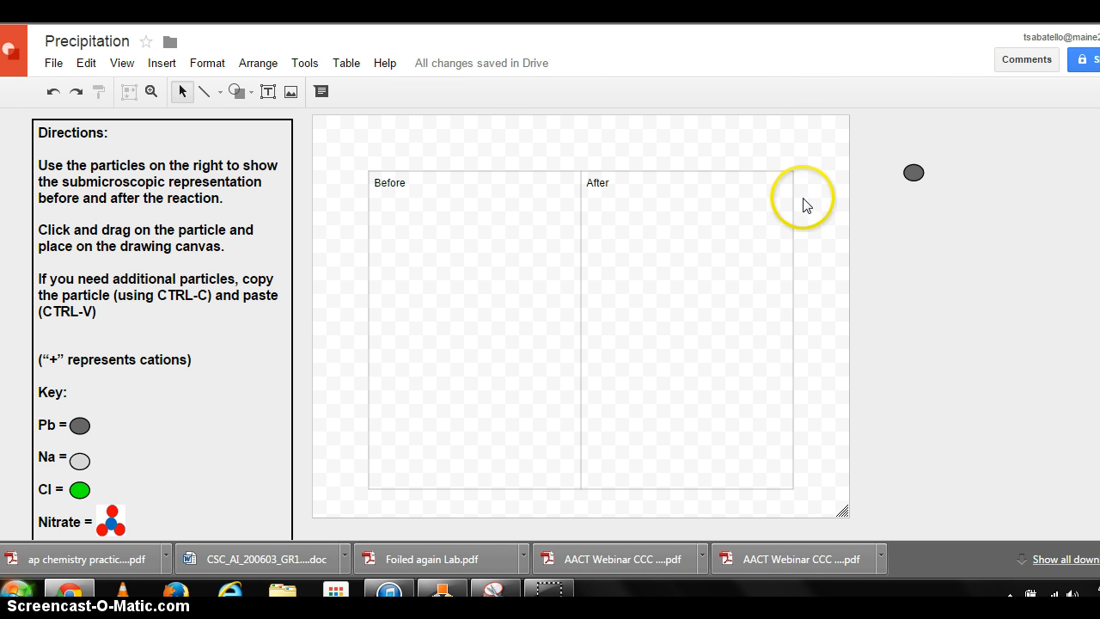
{"action": "left_click", "coordinate": [915, 169]}
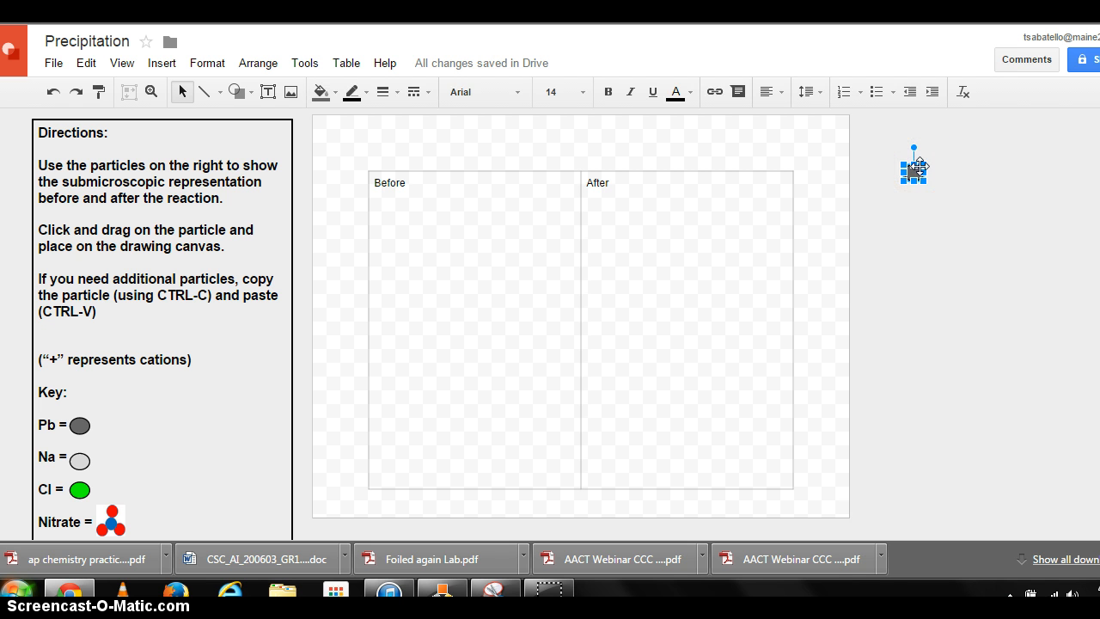
{"action": "key", "text": "ctrl+v"}
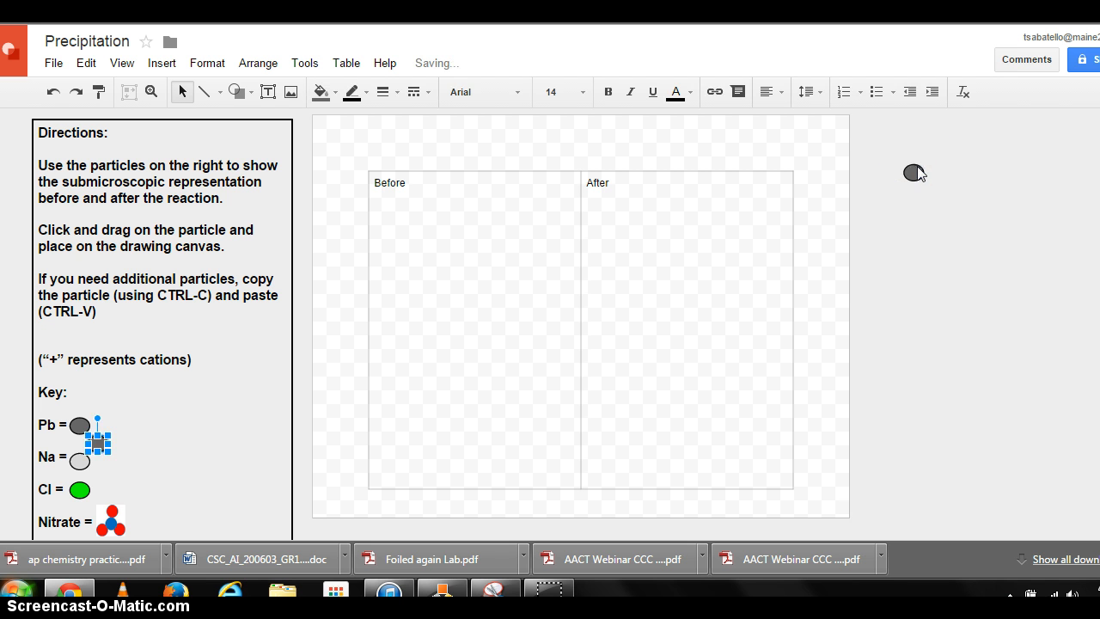
{"action": "key", "text": "Delete"}
- Paste more dark gray ovals and arrange six of them in two rows of three beside the canvas
{"action": "left_click", "coordinate": [915, 173]}
{"action": "key", "text": "ctrl+v"}
{"action": "key", "text": "ctrl+v"}
{"action": "key", "text": "ctrl+v"}
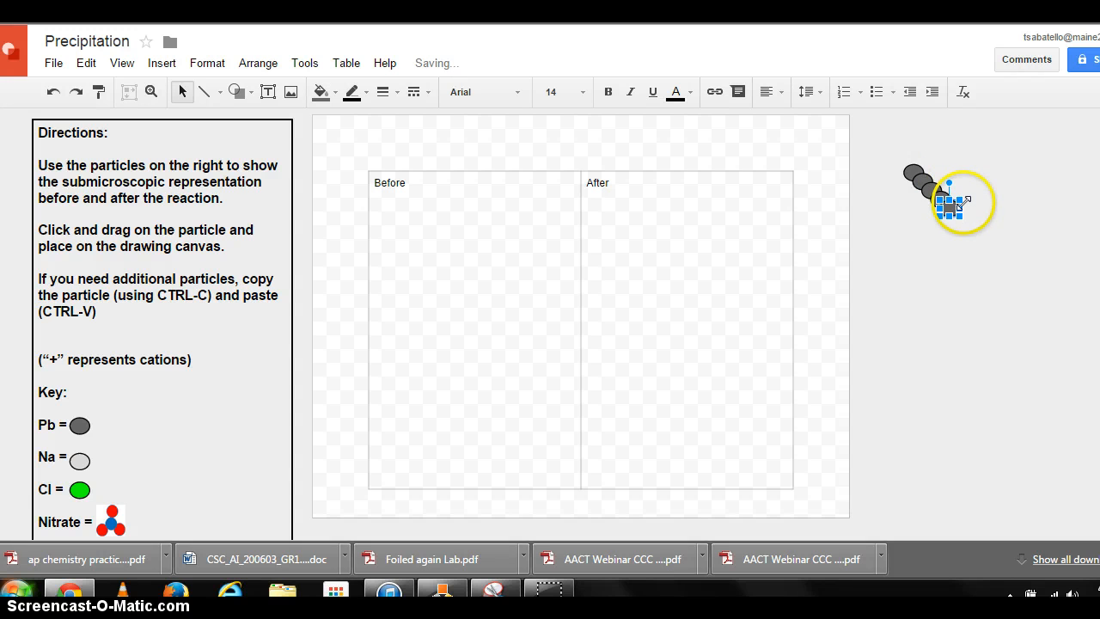
{"action": "left_click_drag", "start_coordinate": [951, 207], "coordinate": [1012, 173]}
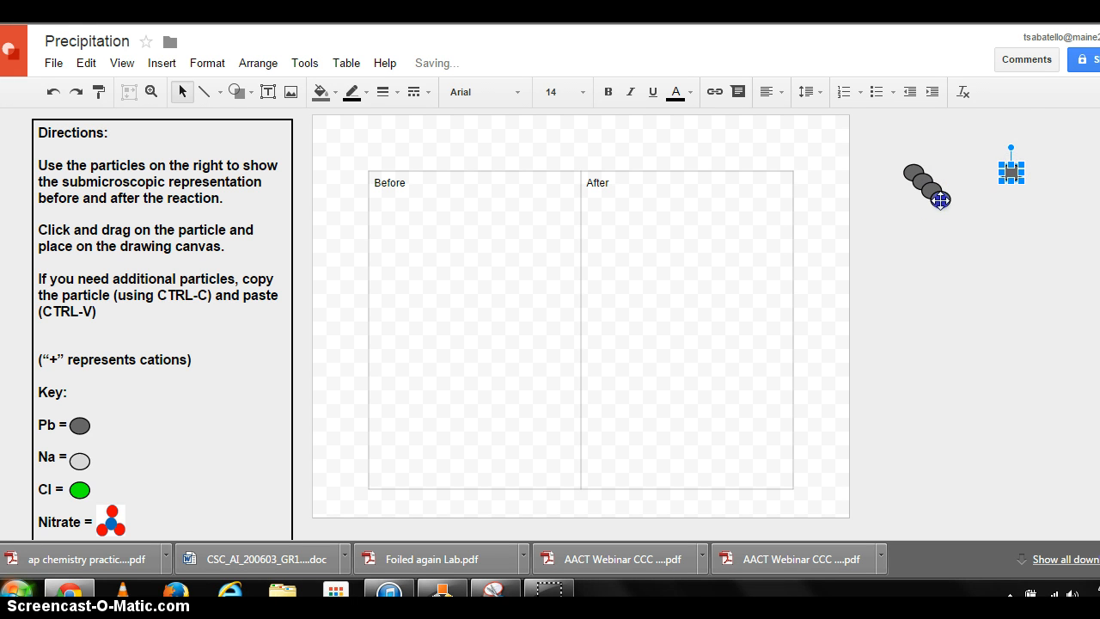
{"action": "mouse_move", "coordinate": [941, 201]}
{"action": "left_mouse_down"}
{"action": "mouse_move", "coordinate": [966, 173]}
{"action": "mouse_move", "coordinate": [958, 194]}
{"action": "mouse_move", "coordinate": [923, 180]}
{"action": "mouse_move", "coordinate": [921, 207]}
{"action": "left_mouse_up"}
{"action": "left_click", "coordinate": [939, 190]}
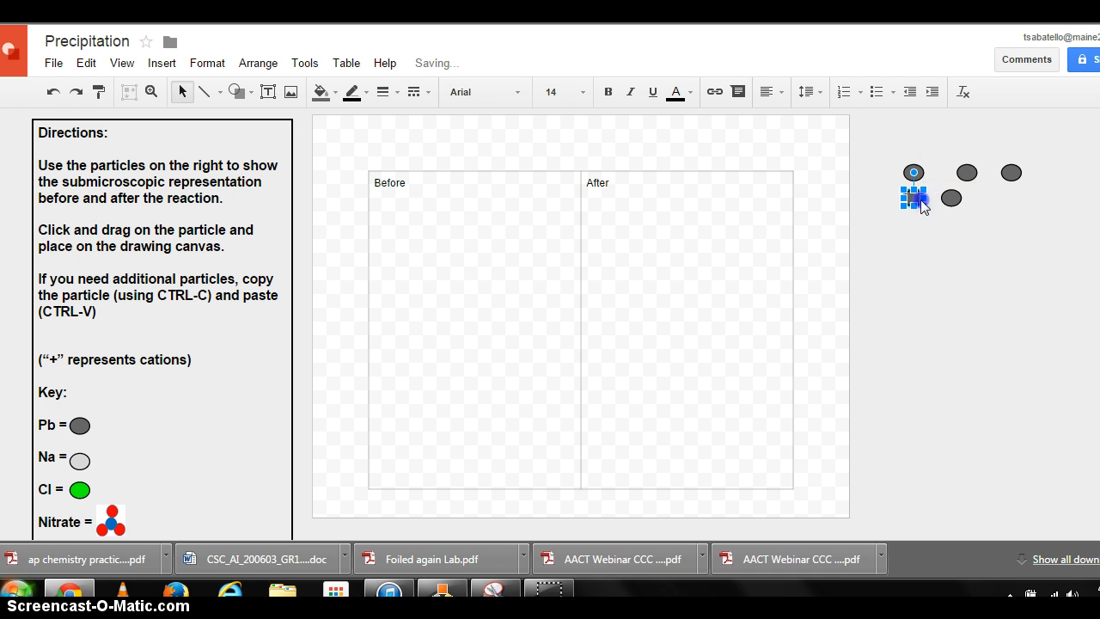
{"action": "left_click", "coordinate": [965, 171]}
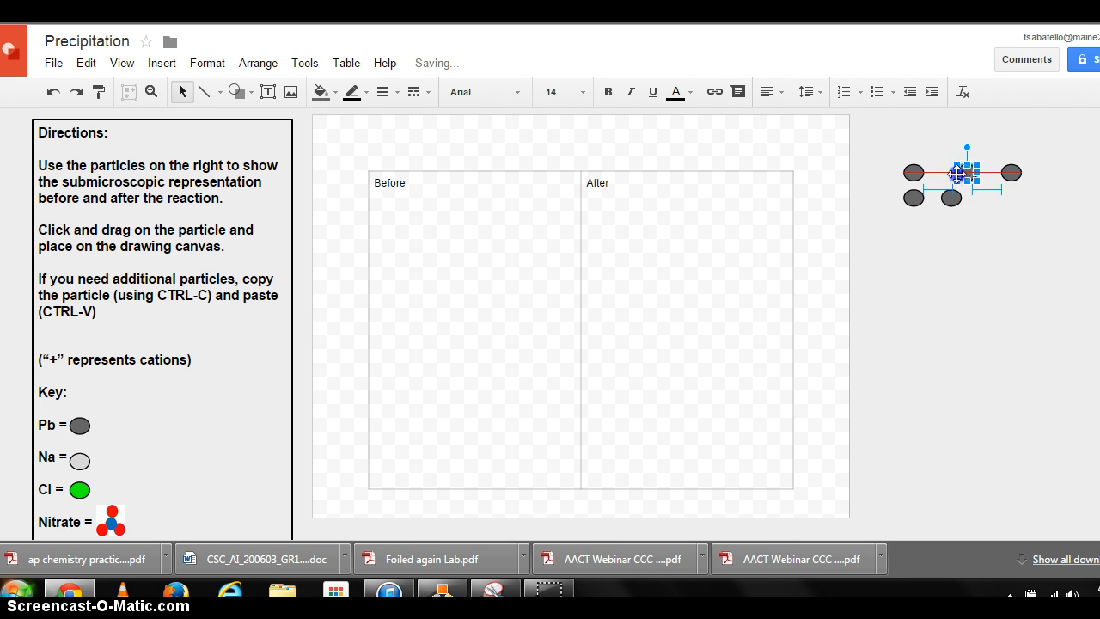
{"action": "mouse_move", "coordinate": [965, 172]}
{"action": "left_mouse_down"}
{"action": "mouse_move", "coordinate": [949, 173]}
{"action": "mouse_move", "coordinate": [1003, 168]}
{"action": "mouse_move", "coordinate": [982, 170]}
{"action": "left_mouse_up"}
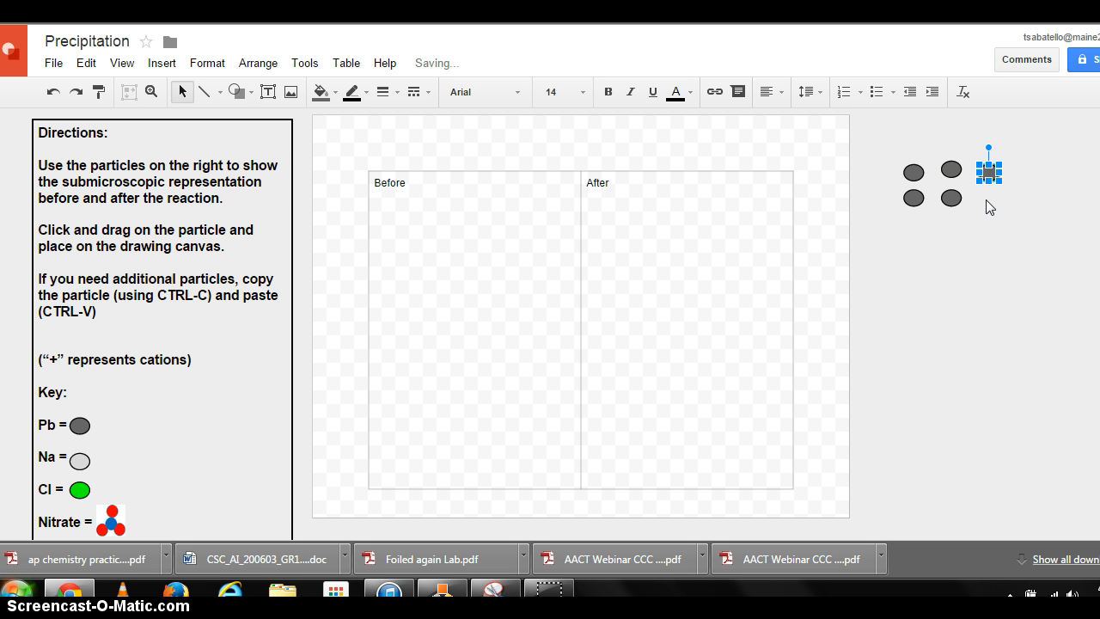
{"action": "left_click", "coordinate": [986, 200]}
{"action": "key", "text": "ctrl+v"}
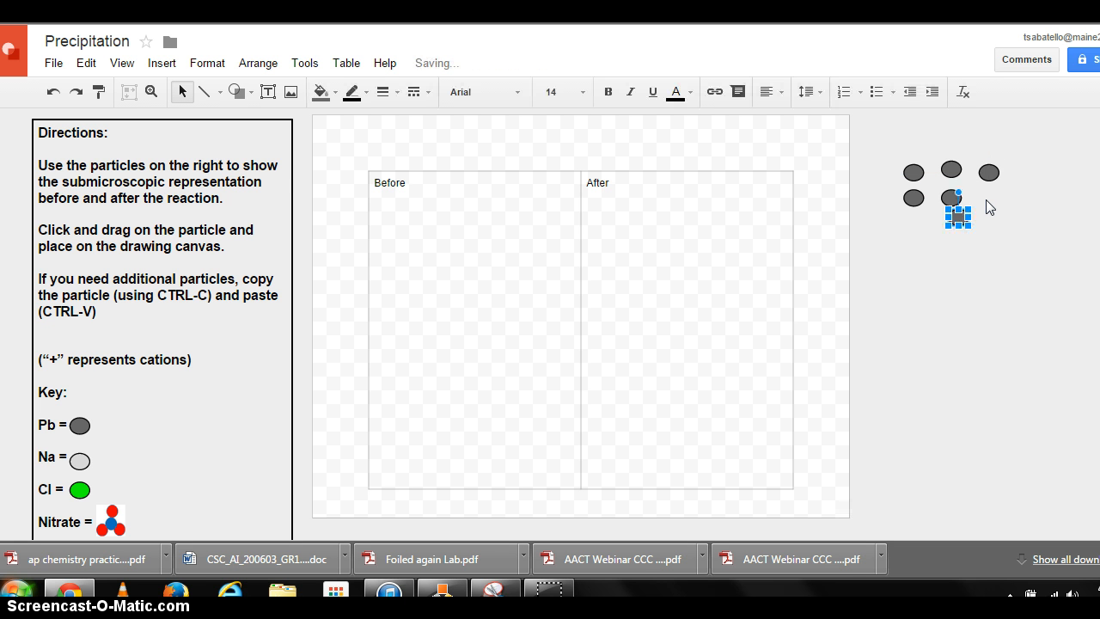
{"action": "left_click_drag", "start_coordinate": [960, 216], "coordinate": [988, 206]}
{"action": "left_click", "coordinate": [995, 233]}
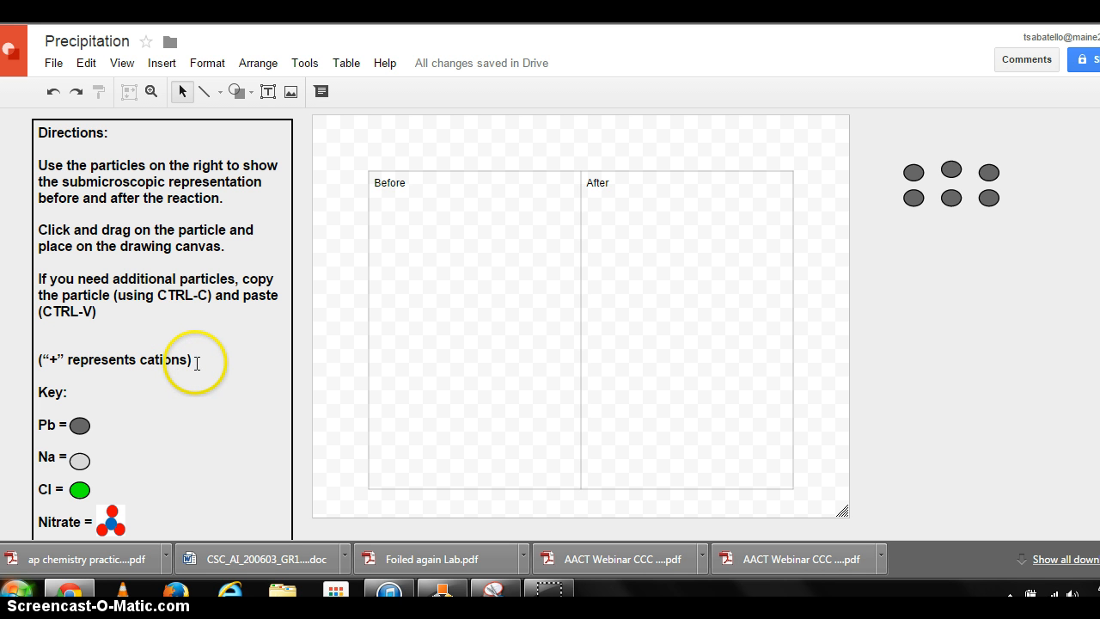
- Change the note "(“+” represents cations)" to "(all represent cations)"
{"action": "left_click", "coordinate": [68, 360]}
{"action": "key", "text": "BackSpace"}
{"action": "key", "text": "BackSpace"}
{"action": "key", "text": "BackSpace"}
{"action": "key", "text": "BackSpace"}
{"action": "type", "text": "all"}
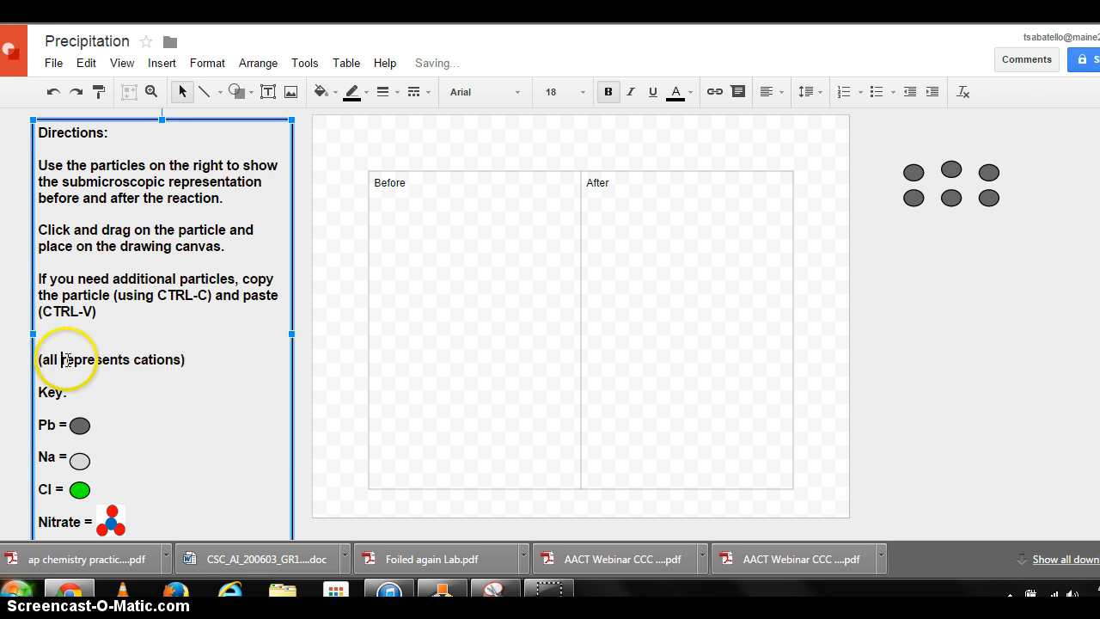
{"action": "left_click", "coordinate": [130, 359]}
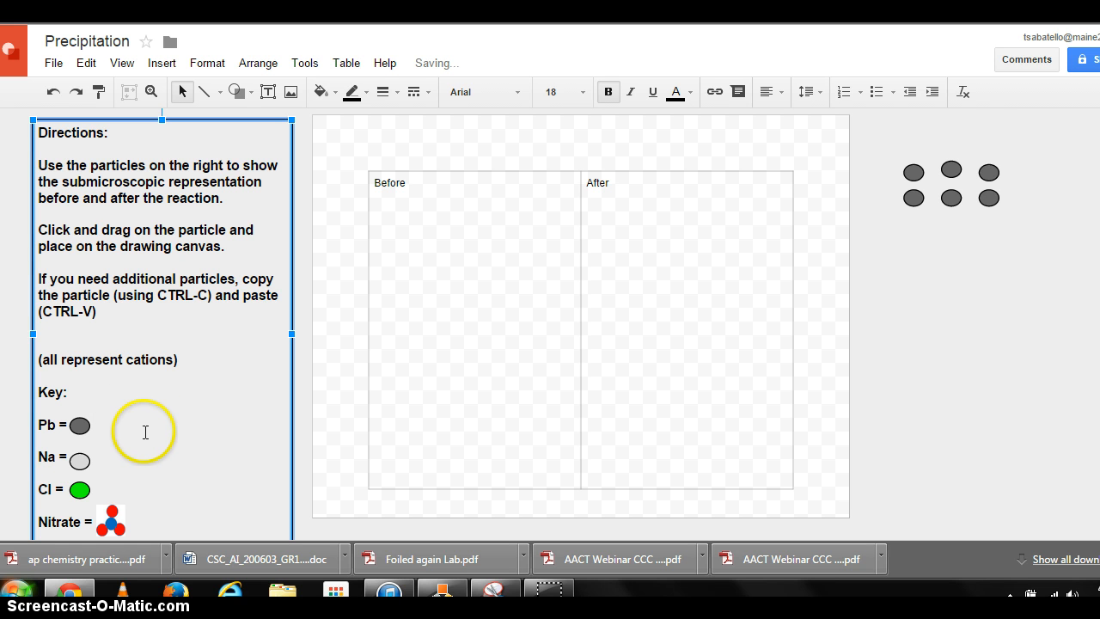
- Copy the light gray Na oval and arrange five copies in two rows below the dark gray ovals
{"action": "left_click", "coordinate": [80, 460]}
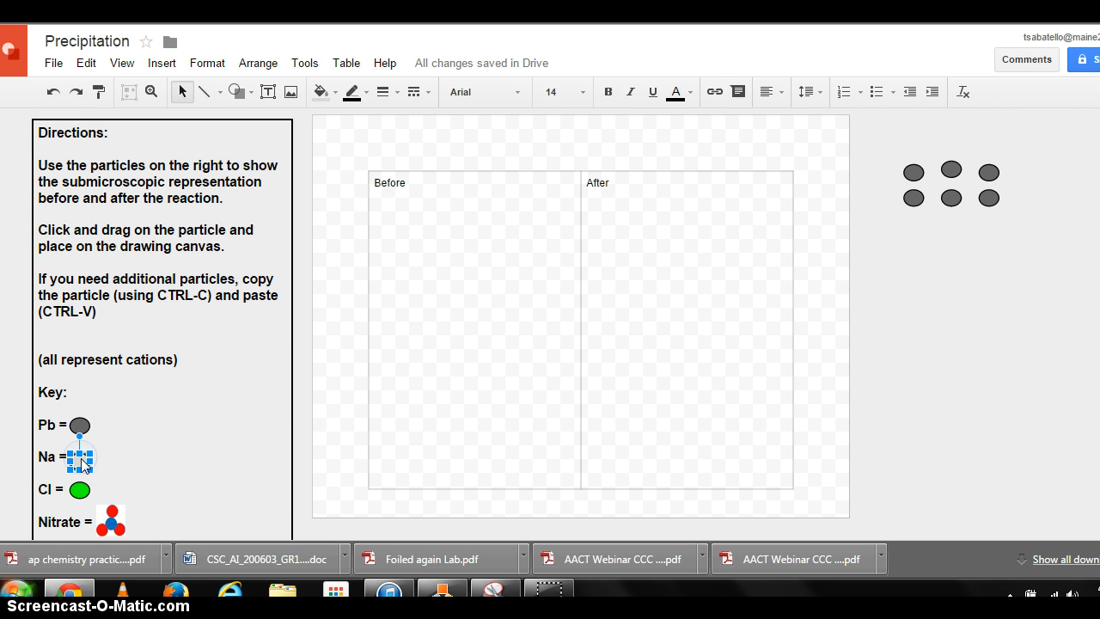
{"action": "key", "text": "ctrl+v"}
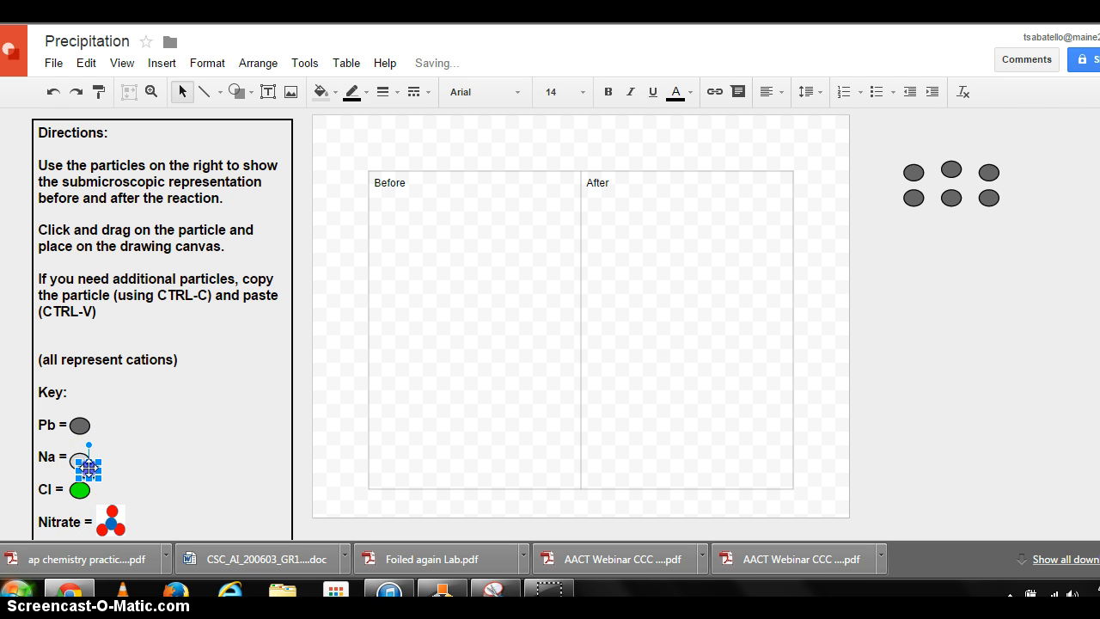
{"action": "left_click_drag", "start_coordinate": [233, 454], "coordinate": [916, 257]}
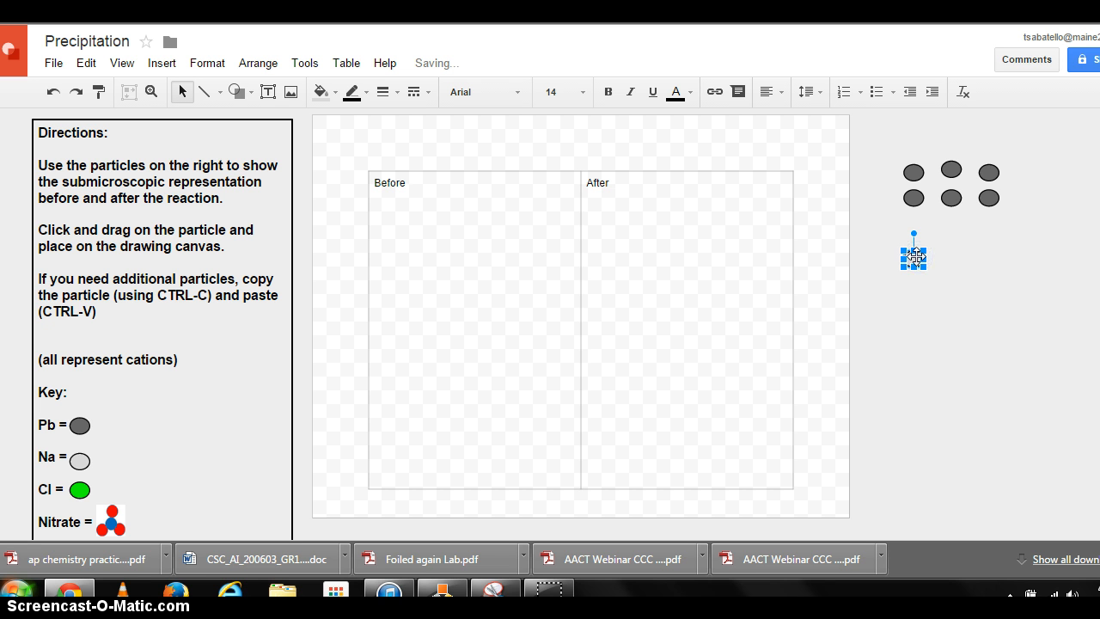
{"action": "key", "text": "ctrl+v"}
{"action": "key", "text": "ctrl+v"}
{"action": "key", "text": "ctrl+v"}
{"action": "key", "text": "ctrl+v"}
{"action": "left_click_drag", "start_coordinate": [951, 292], "coordinate": [923, 290]}
{"action": "left_click", "coordinate": [942, 286]}
{"action": "left_click", "coordinate": [937, 318]}
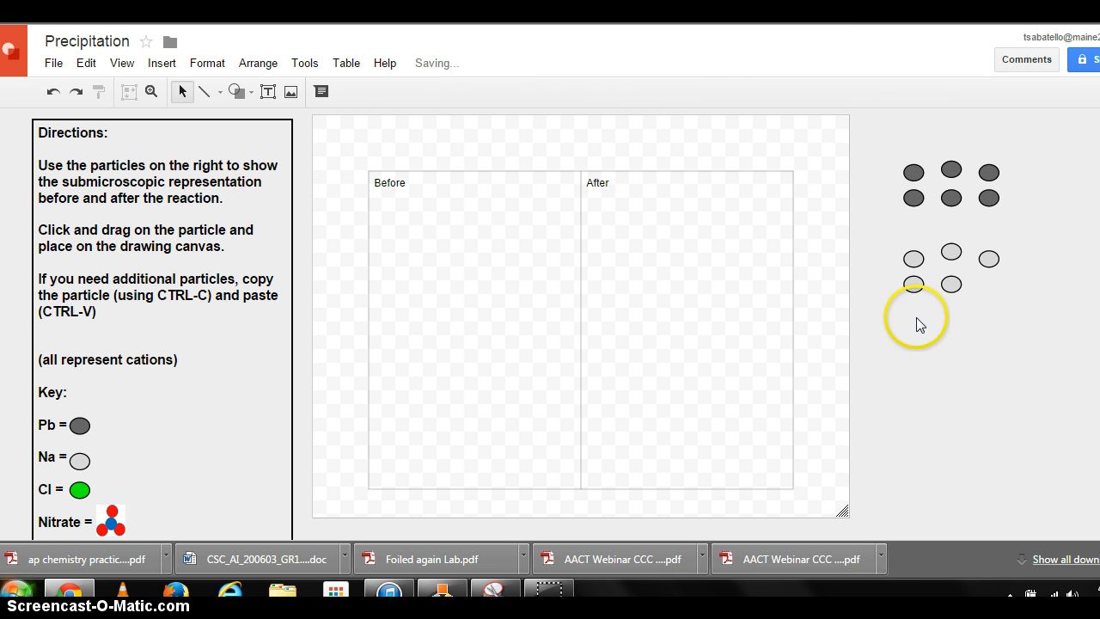
- Copy the green Cl oval from the key and arrange four copies beside the canvas below the light gray ovals
{"action": "left_click", "coordinate": [82, 490]}
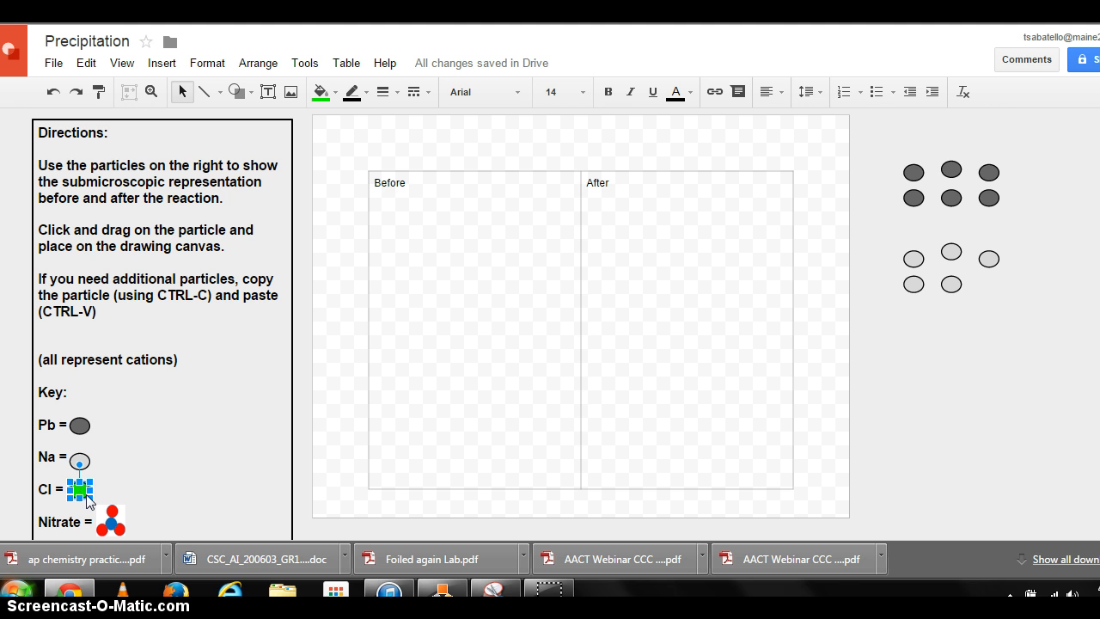
{"action": "left_click", "coordinate": [908, 418]}
{"action": "key", "text": "ctrl+v"}
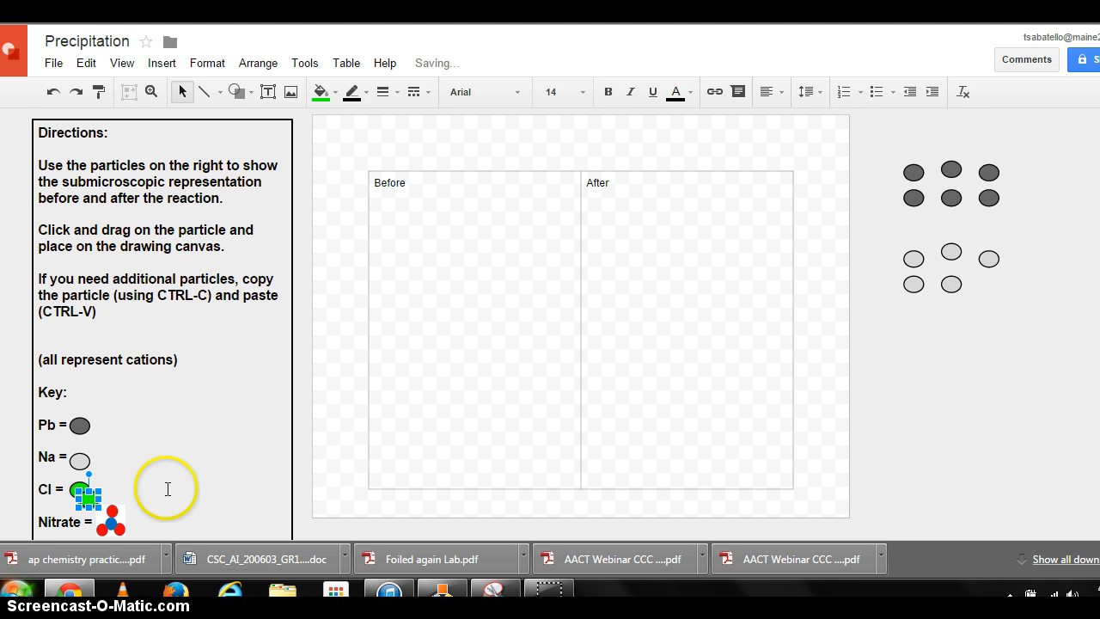
{"action": "left_click_drag", "start_coordinate": [82, 503], "coordinate": [916, 348]}
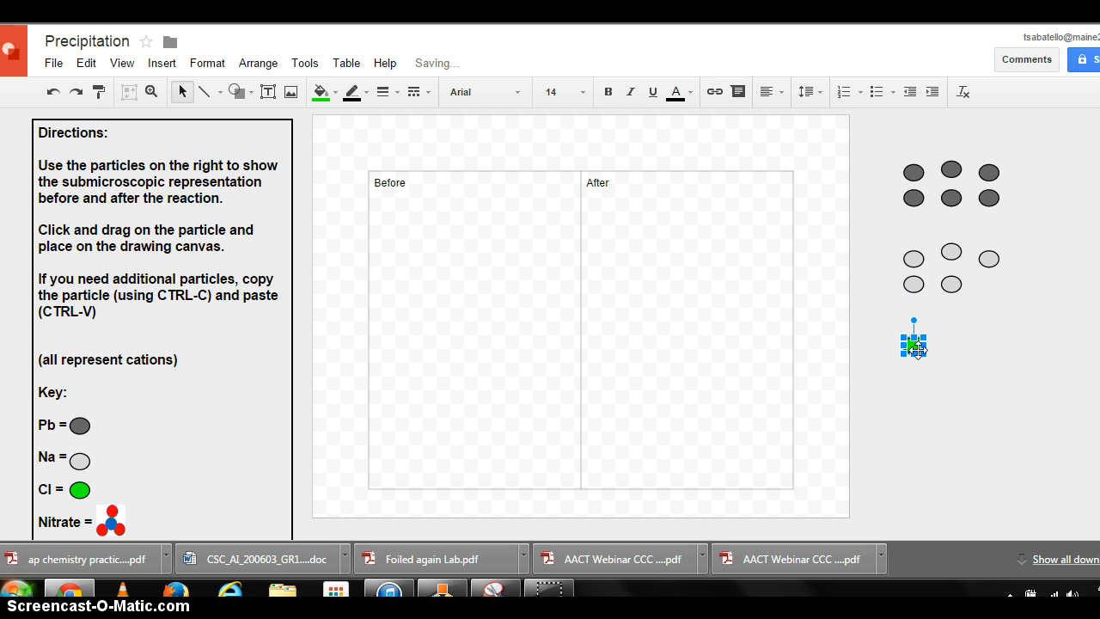
{"action": "key", "text": "ctrl+v"}
{"action": "key", "text": "ctrl+v"}
{"action": "key", "text": "ctrl+v"}
{"action": "mouse_move", "coordinate": [942, 371]}
{"action": "left_mouse_down"}
{"action": "mouse_move", "coordinate": [1001, 335]}
{"action": "mouse_move", "coordinate": [925, 357]}
{"action": "mouse_move", "coordinate": [945, 369]}
{"action": "left_mouse_up"}
{"action": "left_click", "coordinate": [932, 360]}
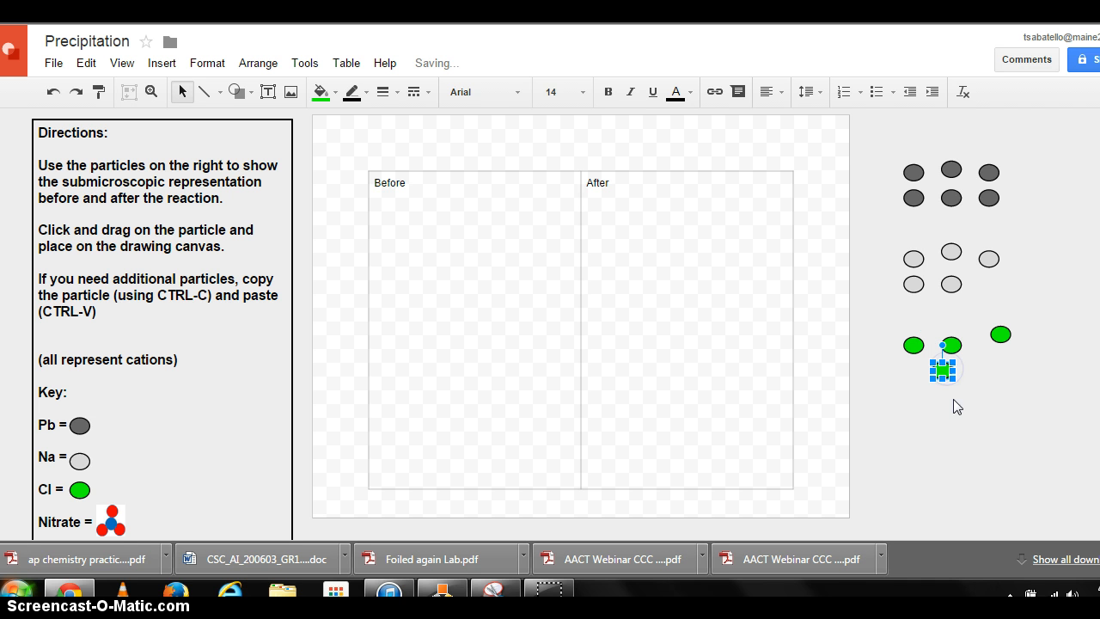
{"action": "left_click", "coordinate": [947, 401]}
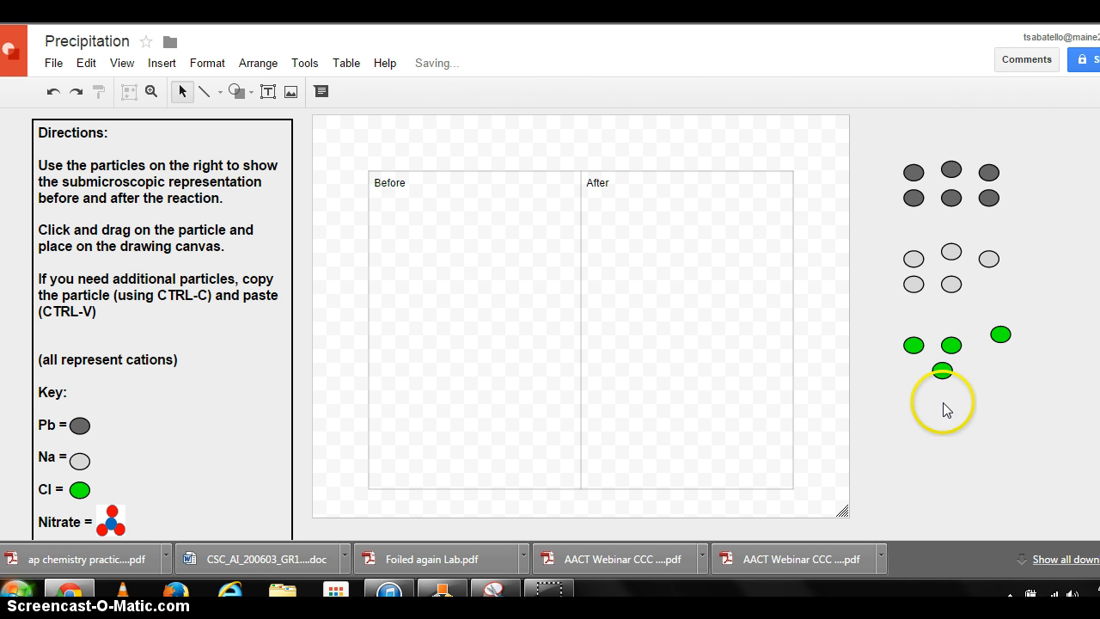
- Copy the nitrate particle from the key and arrange four copies beside the canvas below the green ovals
{"action": "left_click", "coordinate": [118, 518]}
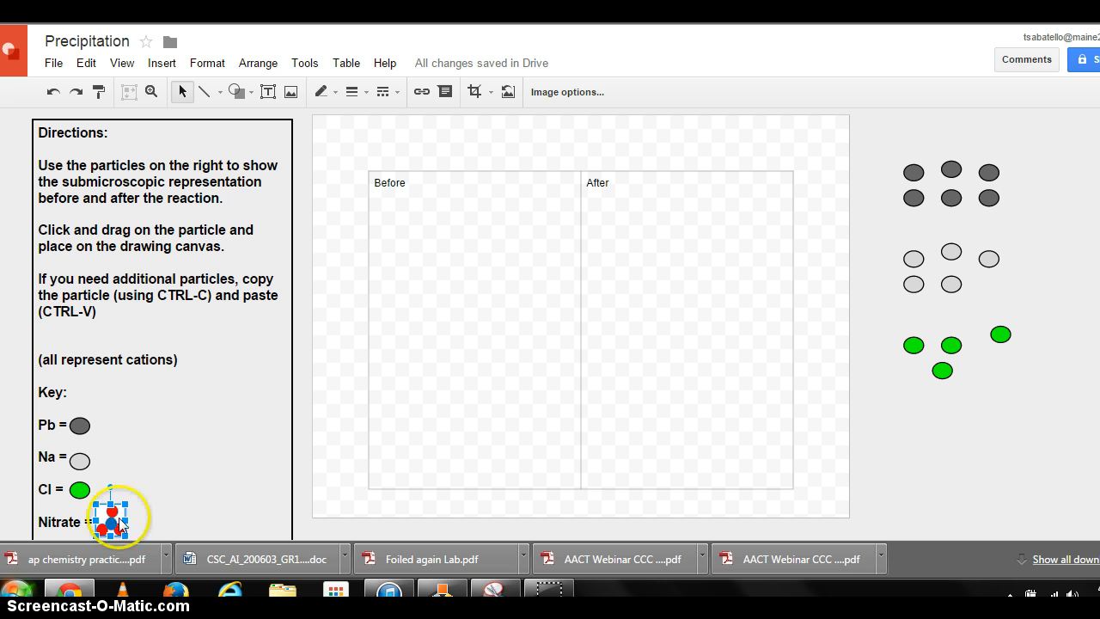
{"action": "left_click", "coordinate": [973, 473]}
{"action": "key", "text": "ctrl+v"}
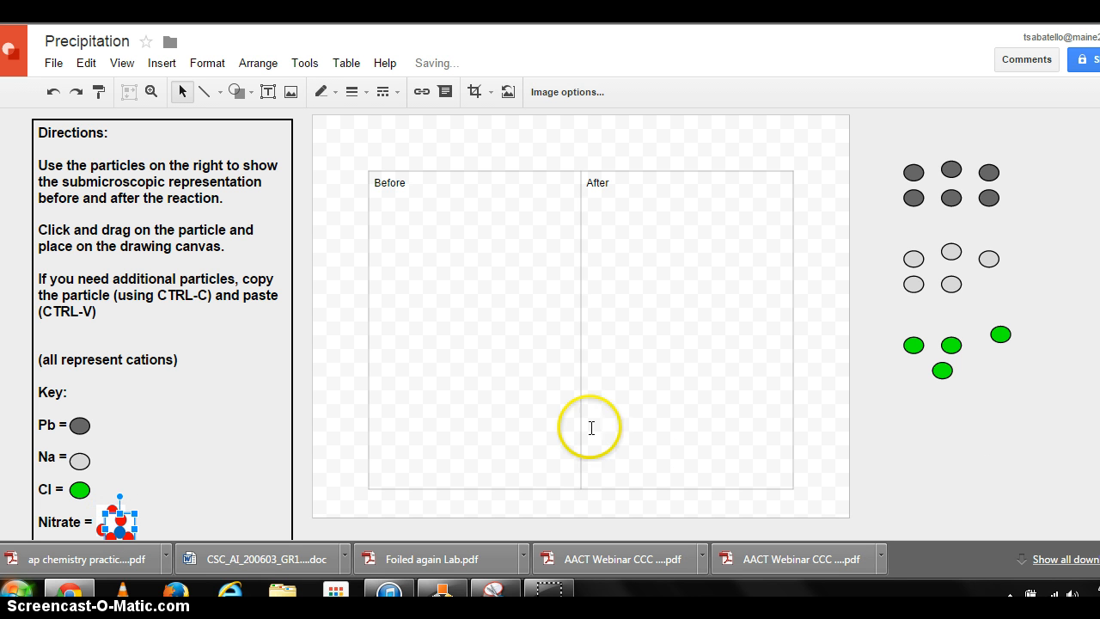
{"action": "left_click_drag", "start_coordinate": [286, 475], "coordinate": [995, 462]}
{"action": "key", "text": "ctrl+v"}
{"action": "key", "text": "ctrl+v"}
{"action": "left_click", "coordinate": [1034, 461]}
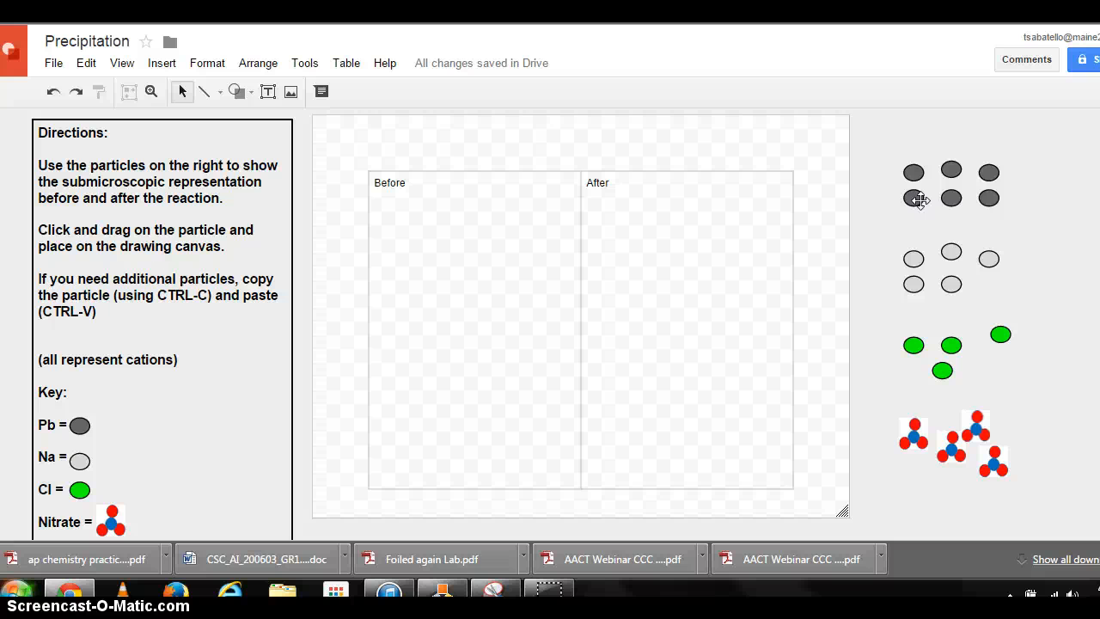
- Drag lead, chloride, nitrate and sodium particles from the supply into the Before column of the table
{"action": "left_click_drag", "start_coordinate": [915, 198], "coordinate": [398, 445]}
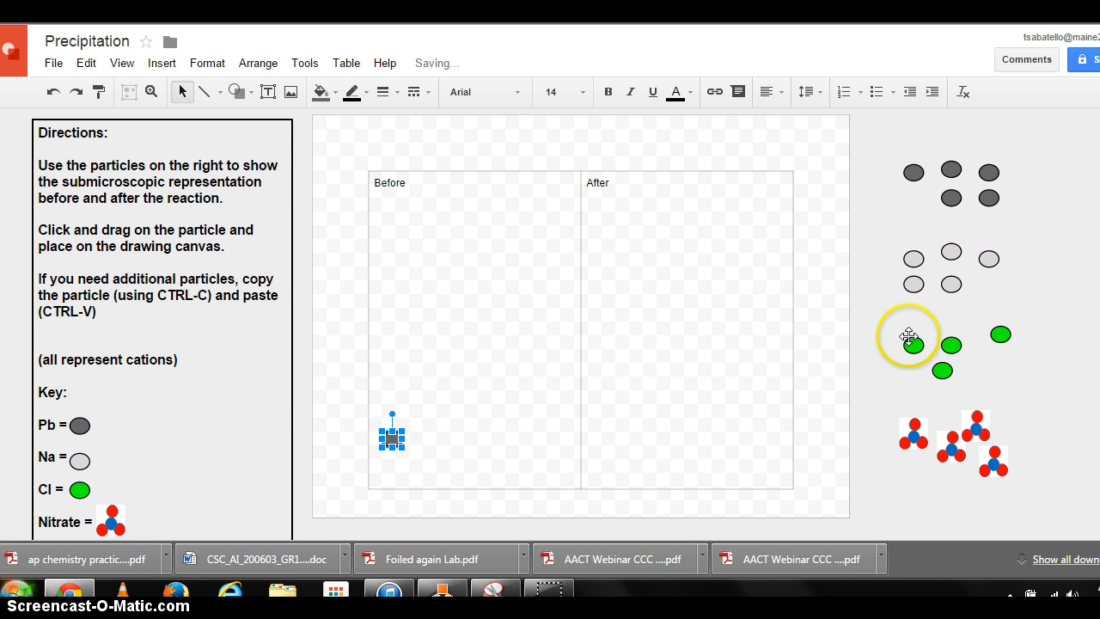
{"action": "left_click_drag", "start_coordinate": [911, 342], "coordinate": [471, 460]}
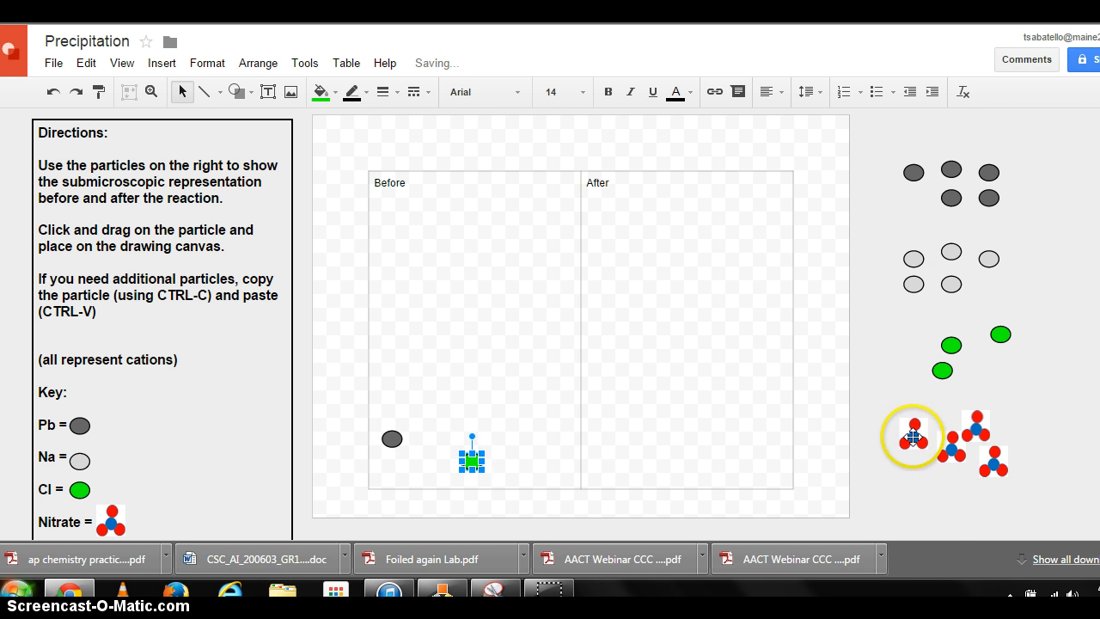
{"action": "left_click_drag", "start_coordinate": [914, 437], "coordinate": [443, 424]}
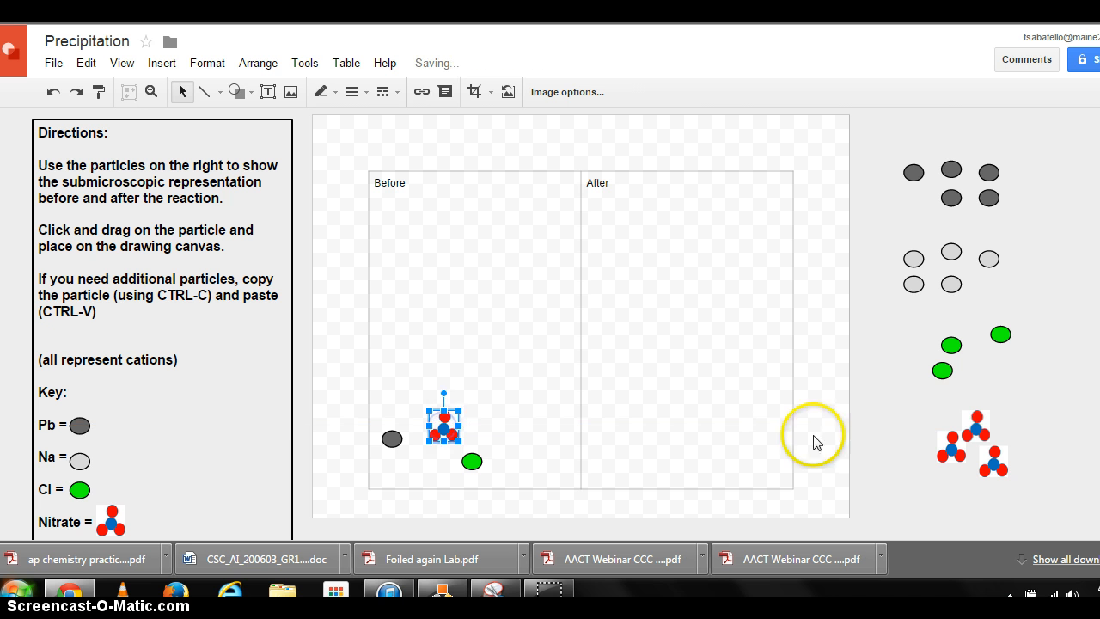
{"action": "left_click_drag", "start_coordinate": [913, 258], "coordinate": [514, 425]}
{"action": "left_click_drag", "start_coordinate": [914, 173], "coordinate": [532, 477]}
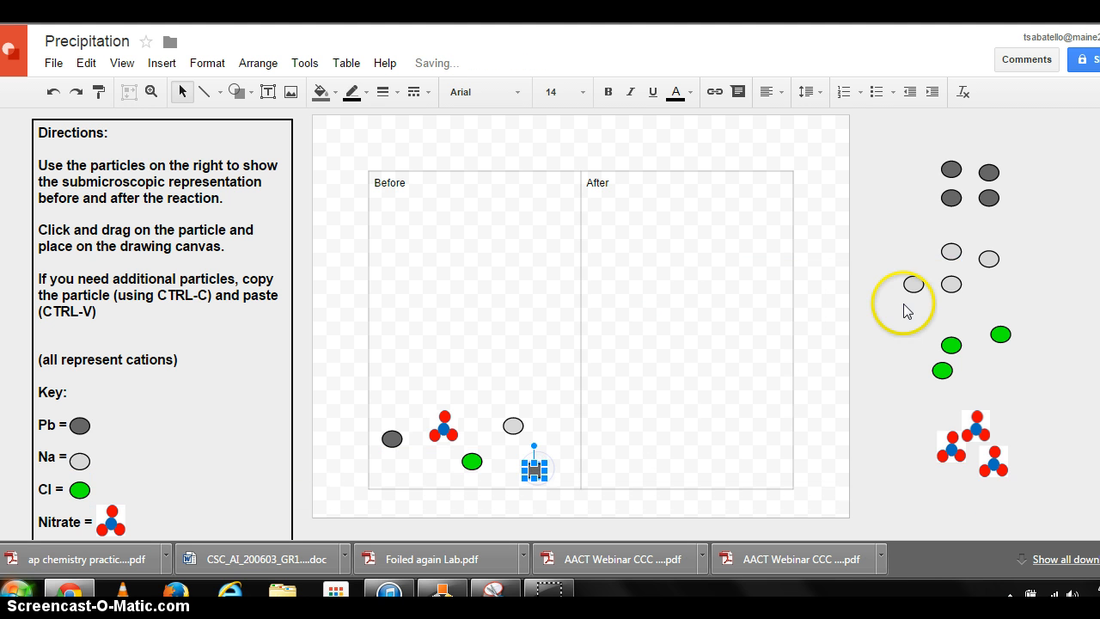
{"action": "left_click_drag", "start_coordinate": [942, 349], "coordinate": [487, 396]}
{"action": "left_click_drag", "start_coordinate": [953, 445], "coordinate": [393, 457]}
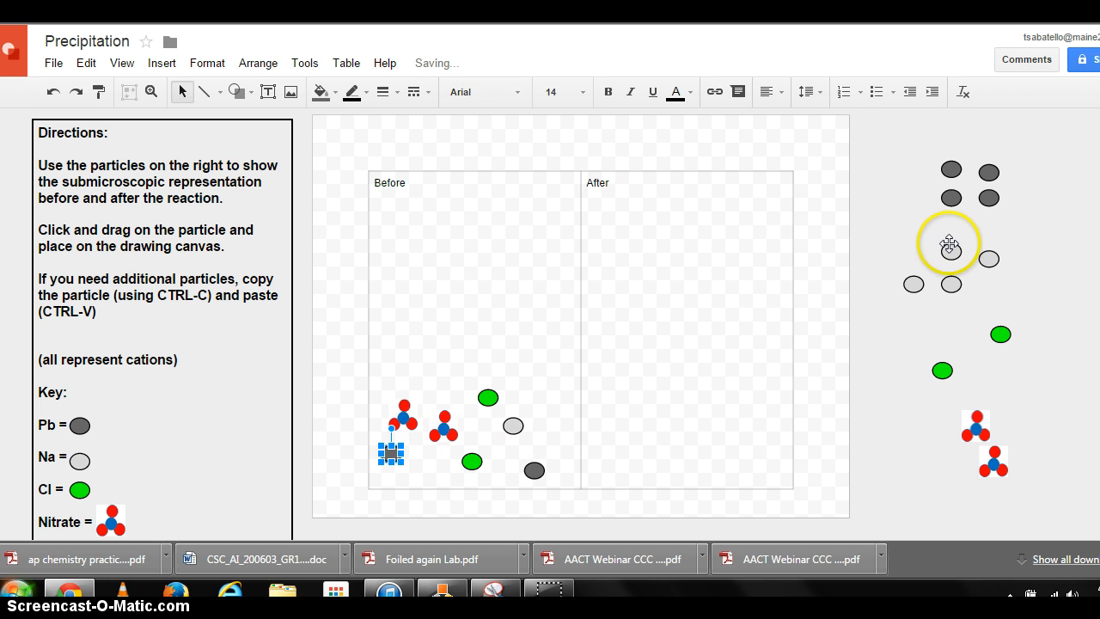
- Drag more lead, sodium, nitrate and chloride particles into the Before column and nudge one nitrate slightly right
{"action": "left_click_drag", "start_coordinate": [951, 197], "coordinate": [563, 449]}
{"action": "left_click_drag", "start_coordinate": [913, 283], "coordinate": [416, 463]}
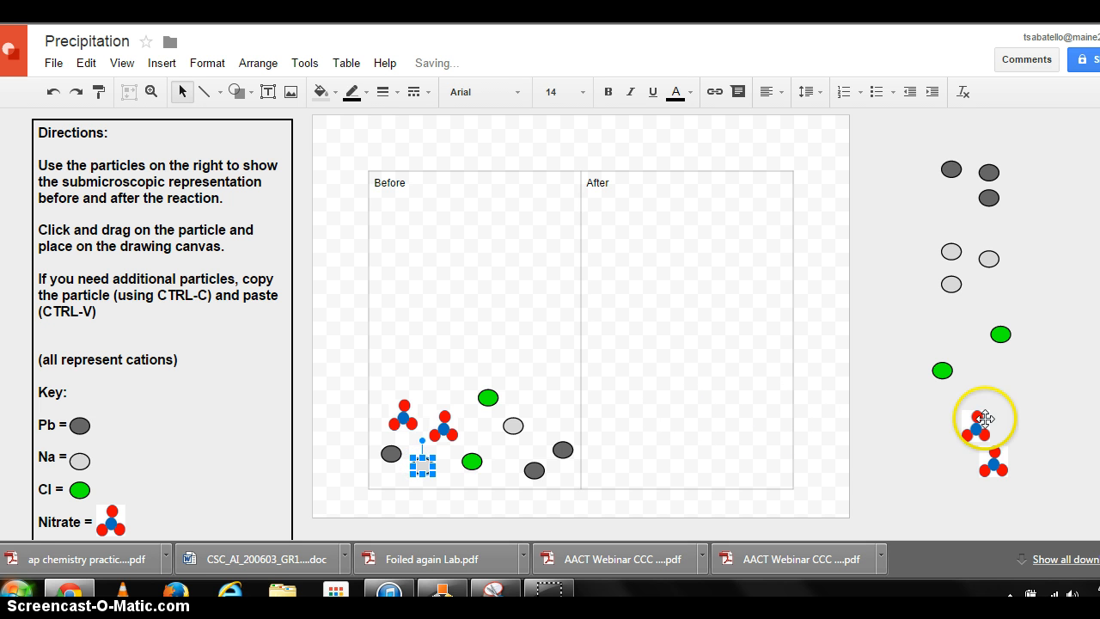
{"action": "left_click_drag", "start_coordinate": [984, 418], "coordinate": [559, 407]}
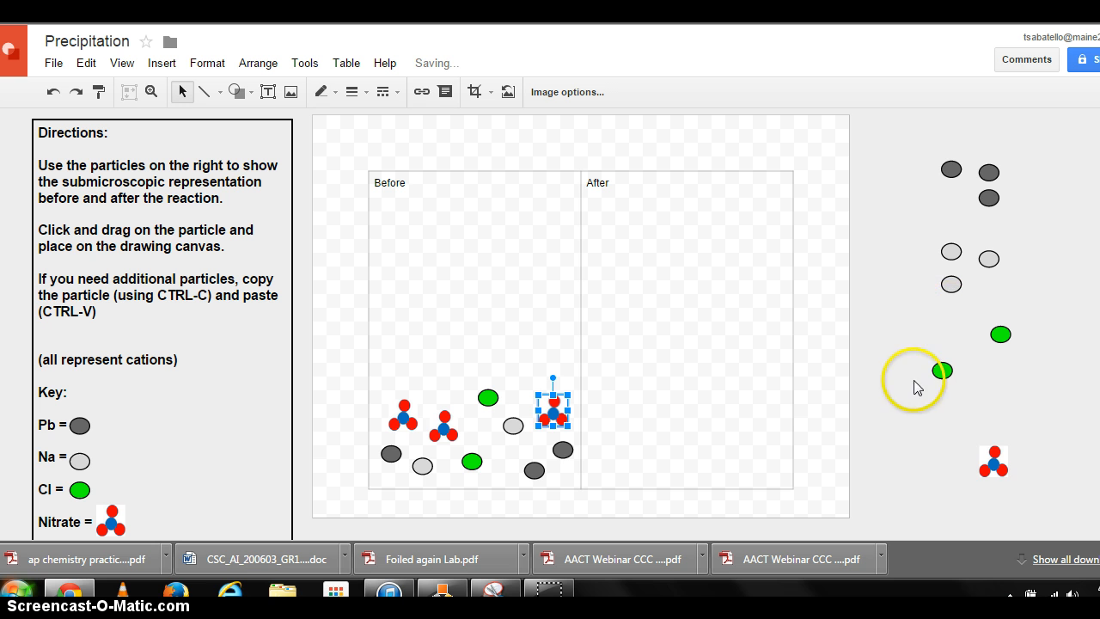
{"action": "left_click_drag", "start_coordinate": [994, 461], "coordinate": [488, 361]}
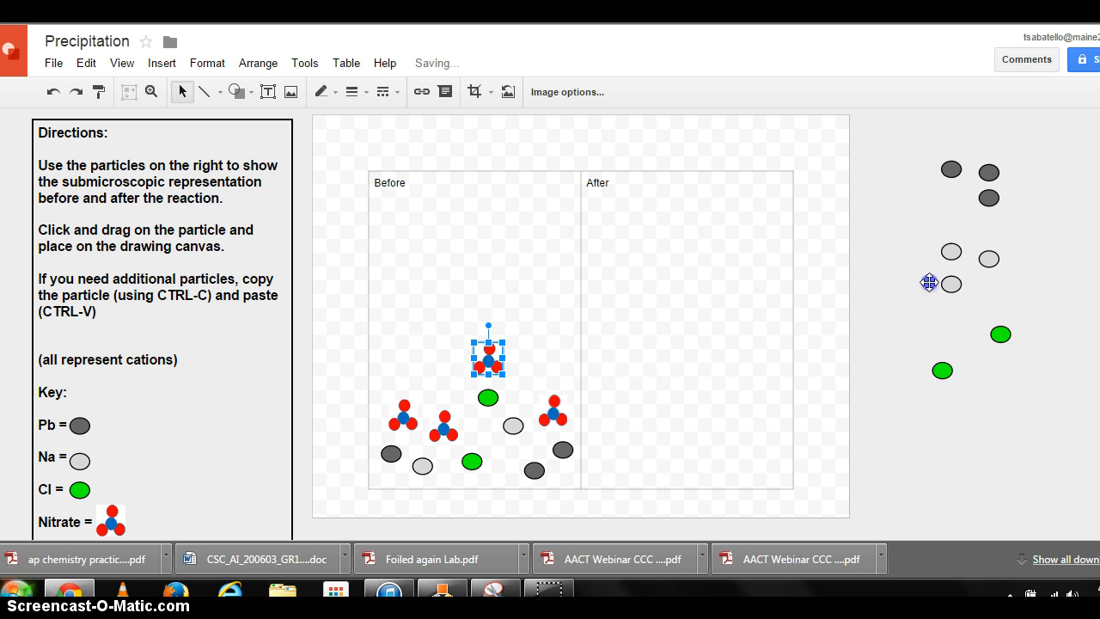
{"action": "left_click_drag", "start_coordinate": [950, 283], "coordinate": [554, 375]}
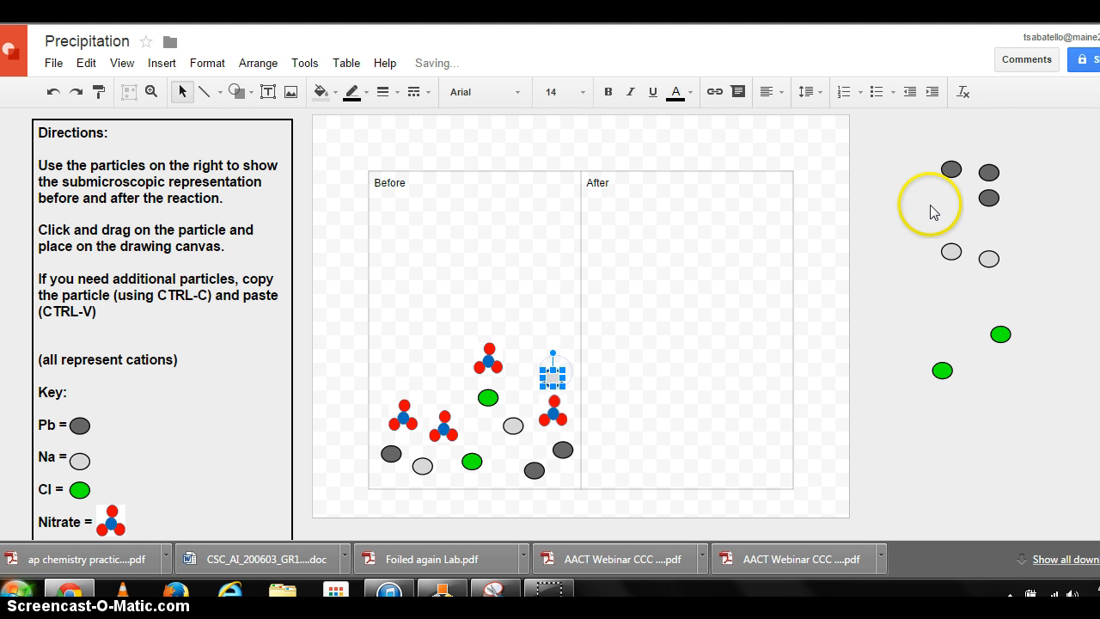
{"action": "left_click_drag", "start_coordinate": [950, 168], "coordinate": [444, 391]}
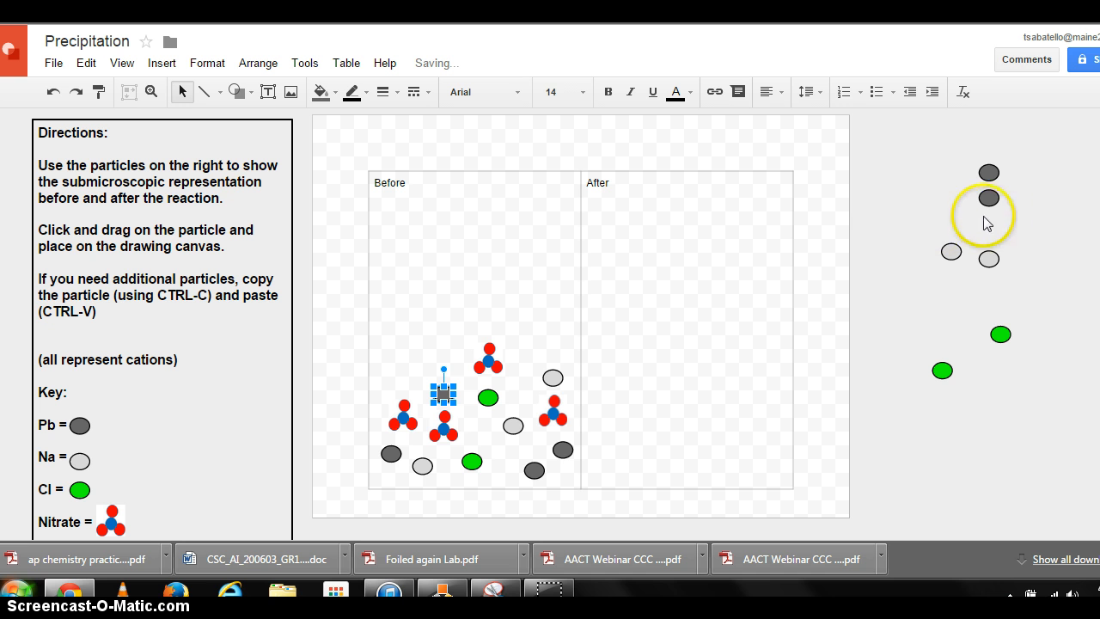
{"action": "left_click_drag", "start_coordinate": [1000, 334], "coordinate": [567, 471]}
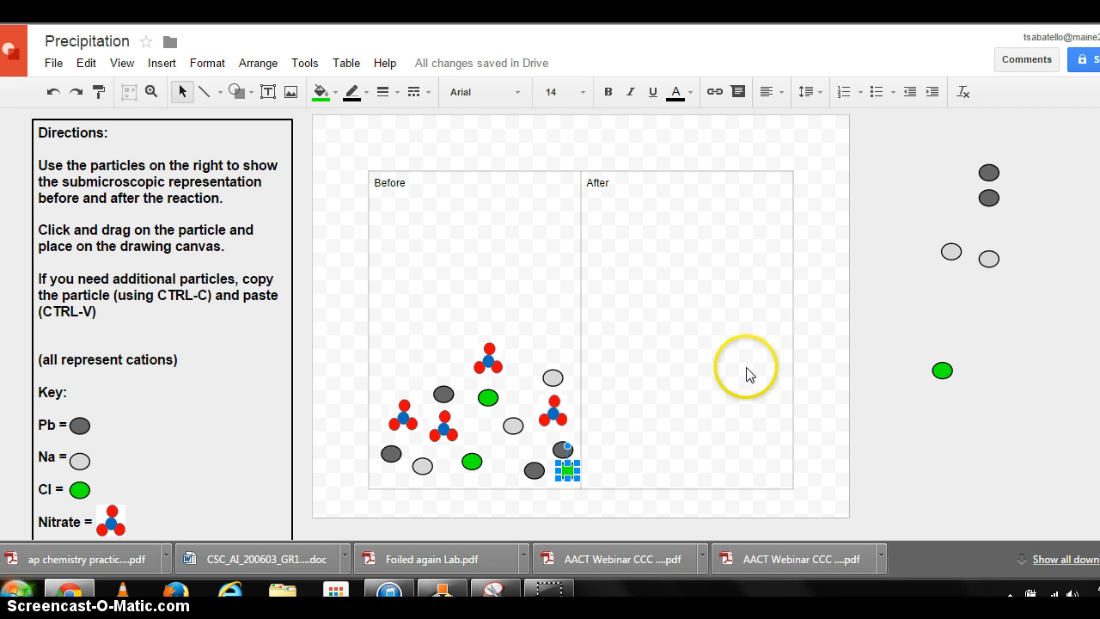
{"action": "left_click", "coordinate": [445, 426]}
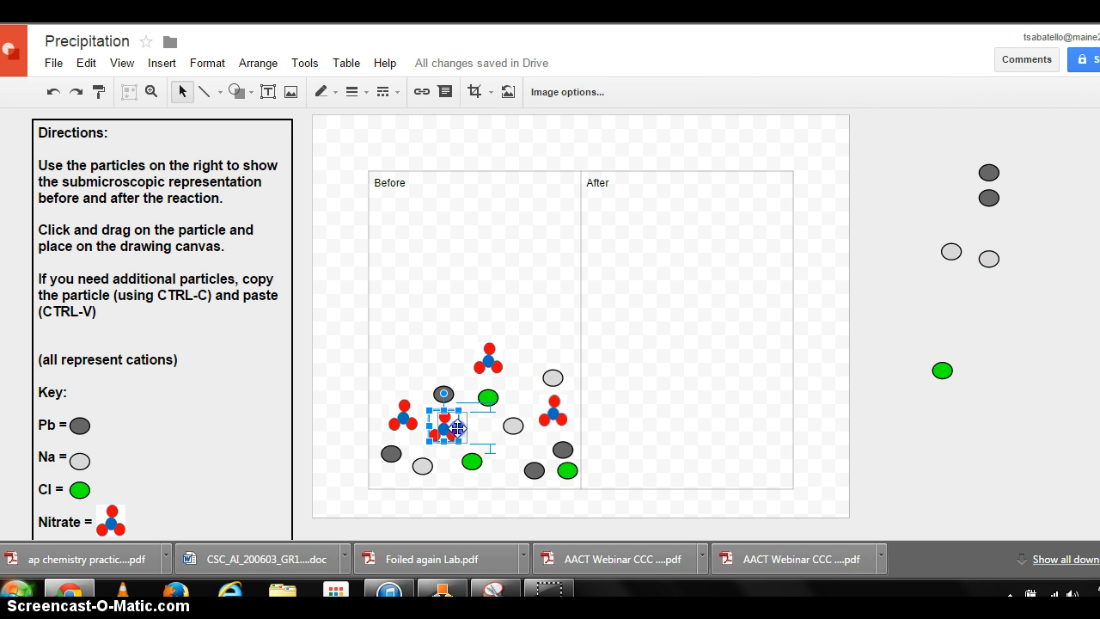
{"action": "left_click_drag", "start_coordinate": [445, 427], "coordinate": [455, 428]}
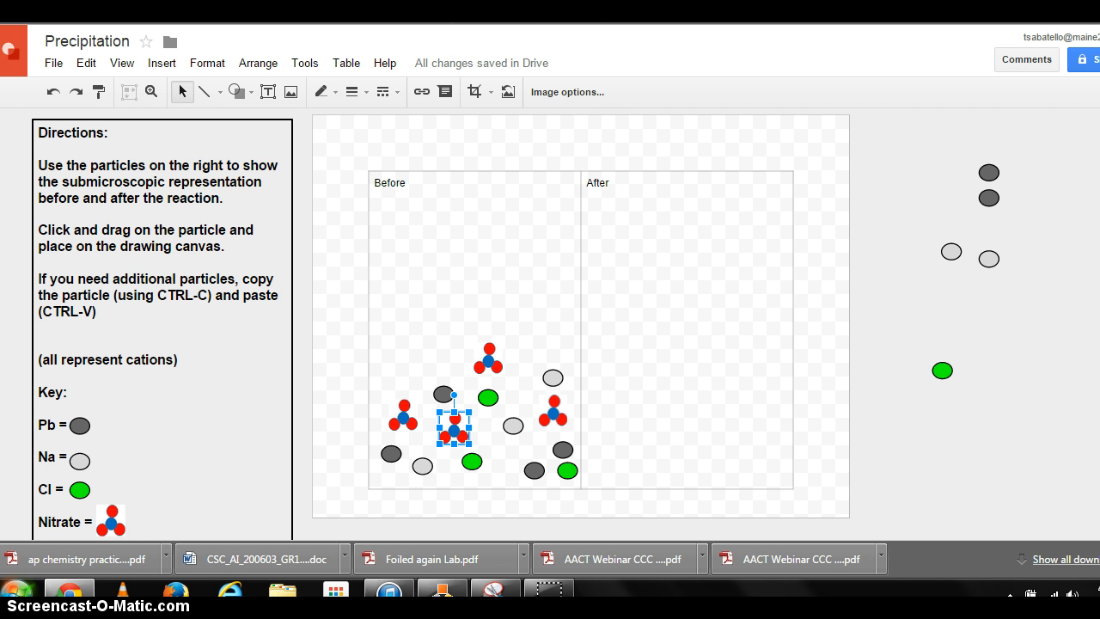
- Check the precipitation video tab, then add a new line reading "Link to Video" after the first direction
{"action": "key", "text": "ctrl+Tab"}
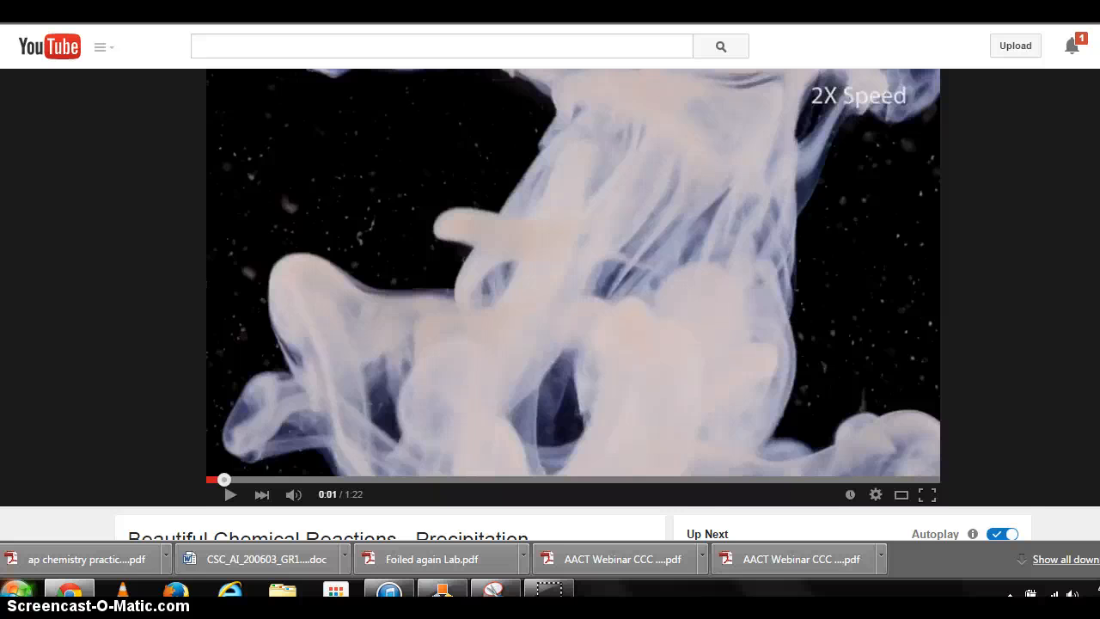
{"action": "key", "text": "ctrl+shift+Tab"}
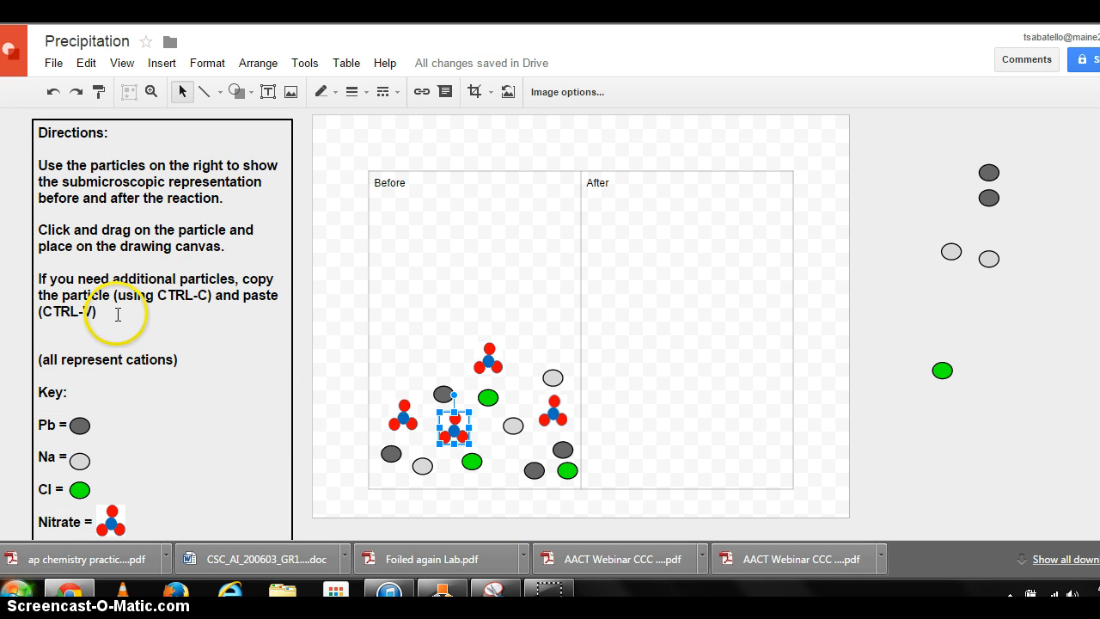
{"action": "double_click", "coordinate": [236, 204]}
{"action": "key", "text": "Return"}
{"action": "key", "text": "Return"}
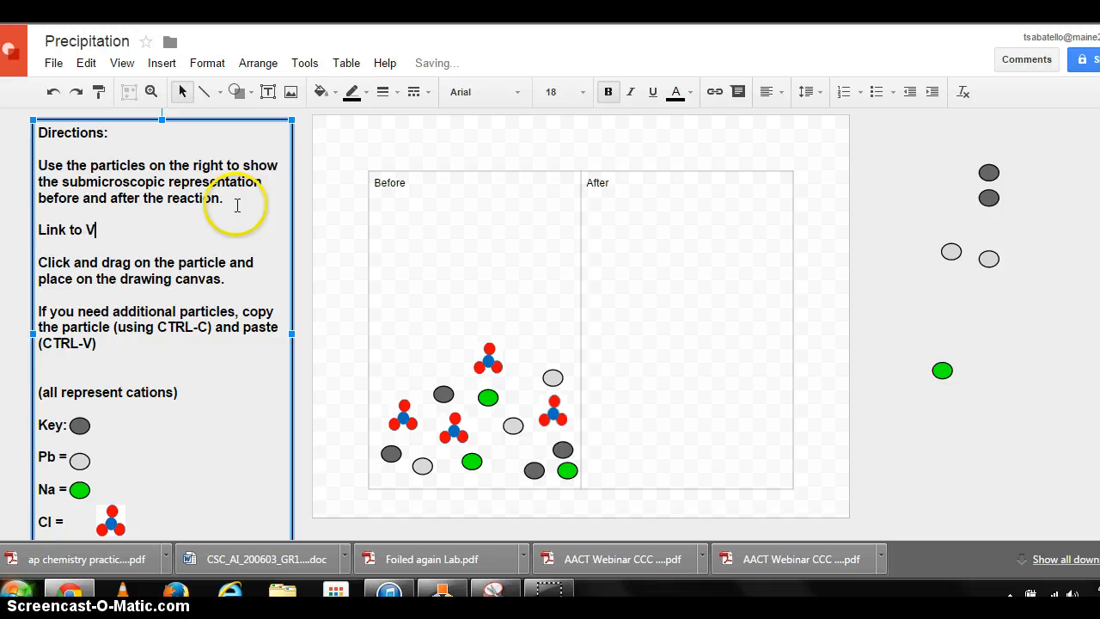
{"action": "type", "text": "Link to Video"}
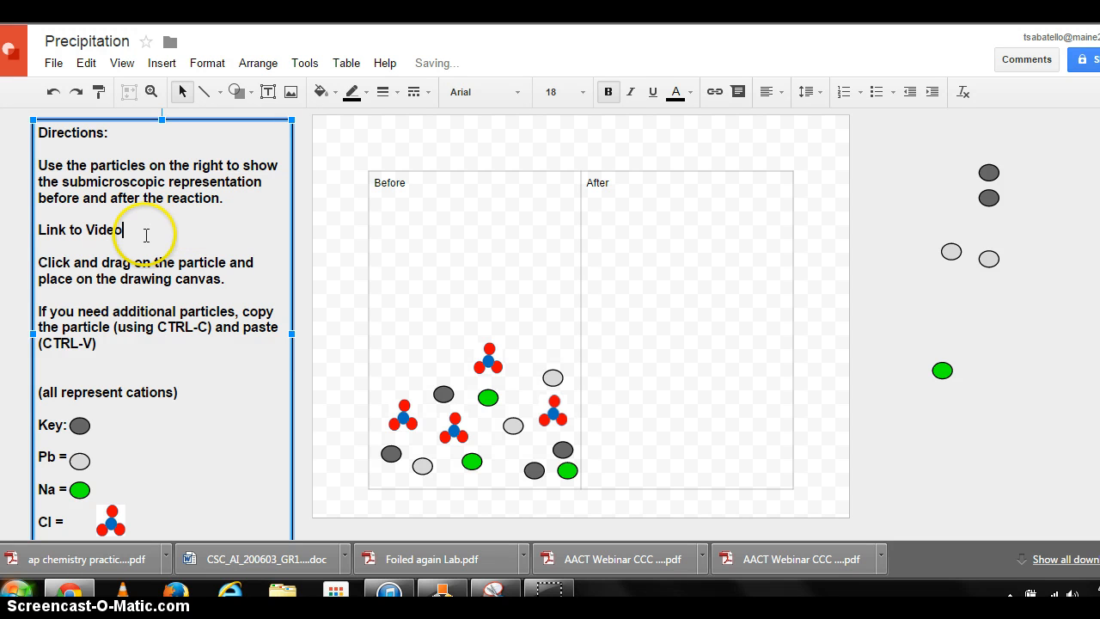
- Hyperlink the "Link to Video" text to the copied YouTube video URL
{"action": "left_click_drag", "start_coordinate": [141, 233], "coordinate": [40, 232]}
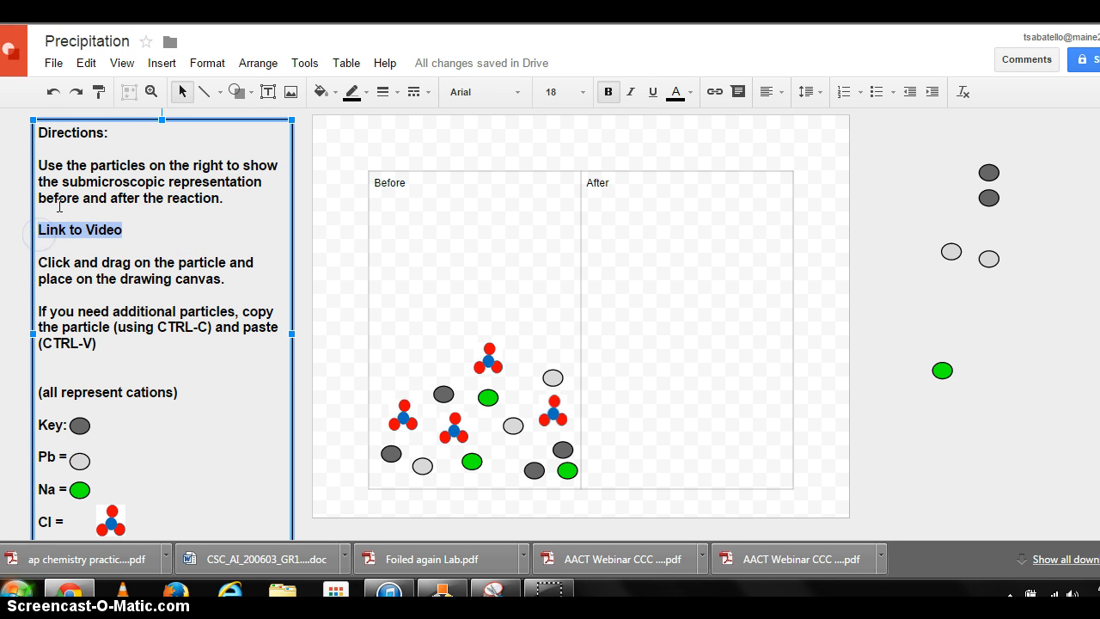
{"action": "left_click", "coordinate": [161, 63]}
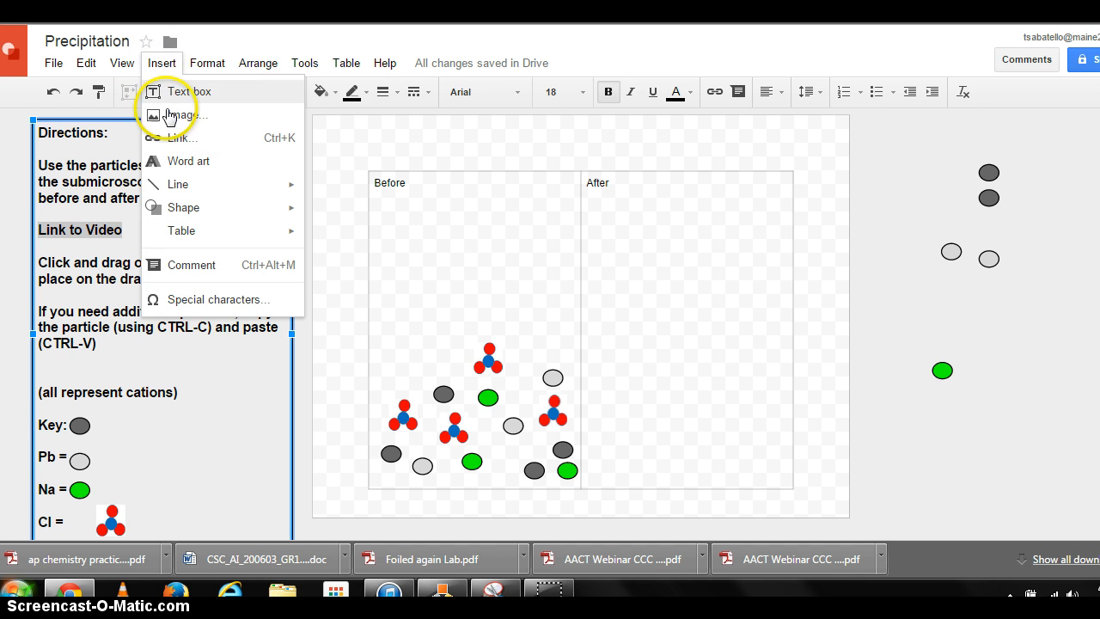
{"action": "left_click", "coordinate": [177, 138]}
{"action": "type", "text": "http://www.youtube.com/watch?v=BGUfC3UUBkI"}
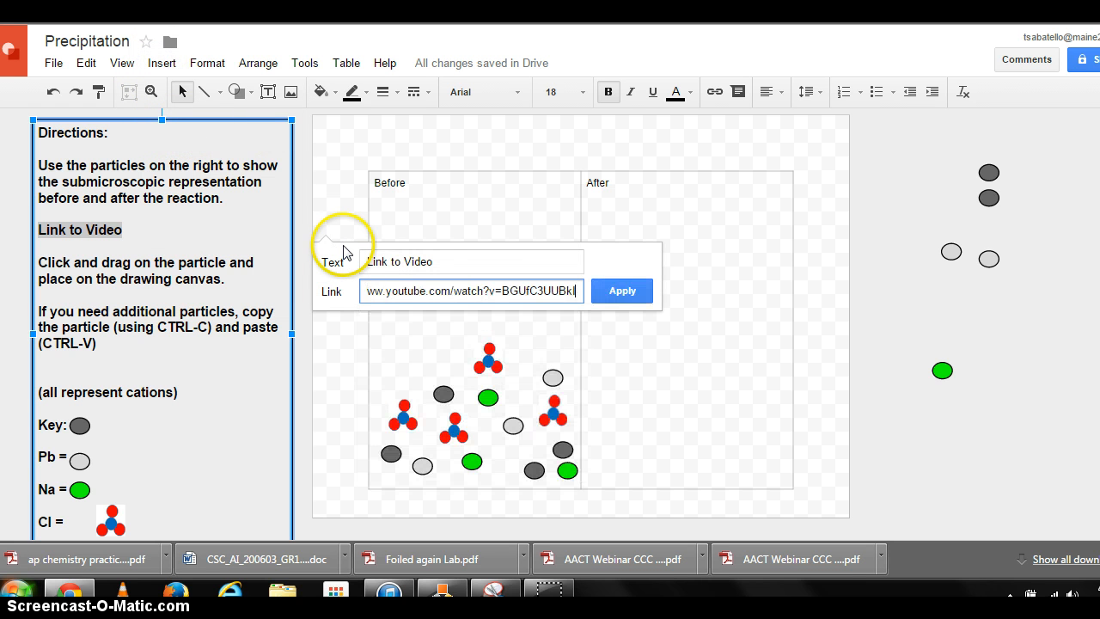
{"action": "left_click", "coordinate": [626, 291]}
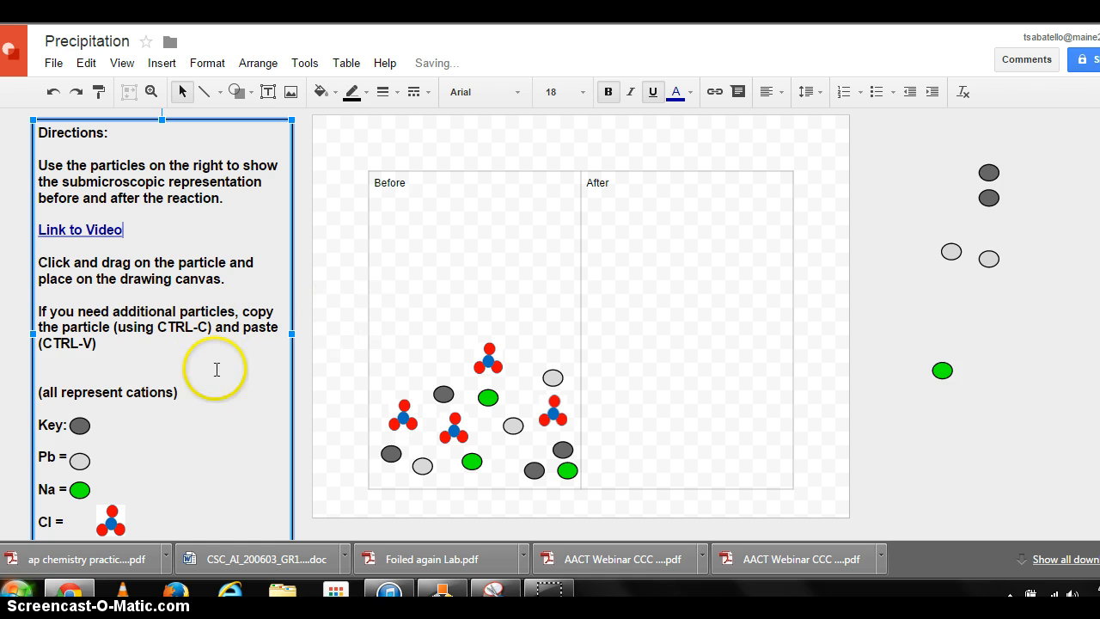
- Extend the directions box downward and delete the extra blank line above the "(all represent cations)" note
{"action": "scroll", "coordinate": [979, 274], "scroll_direction": "down", "scroll_amount": 1}
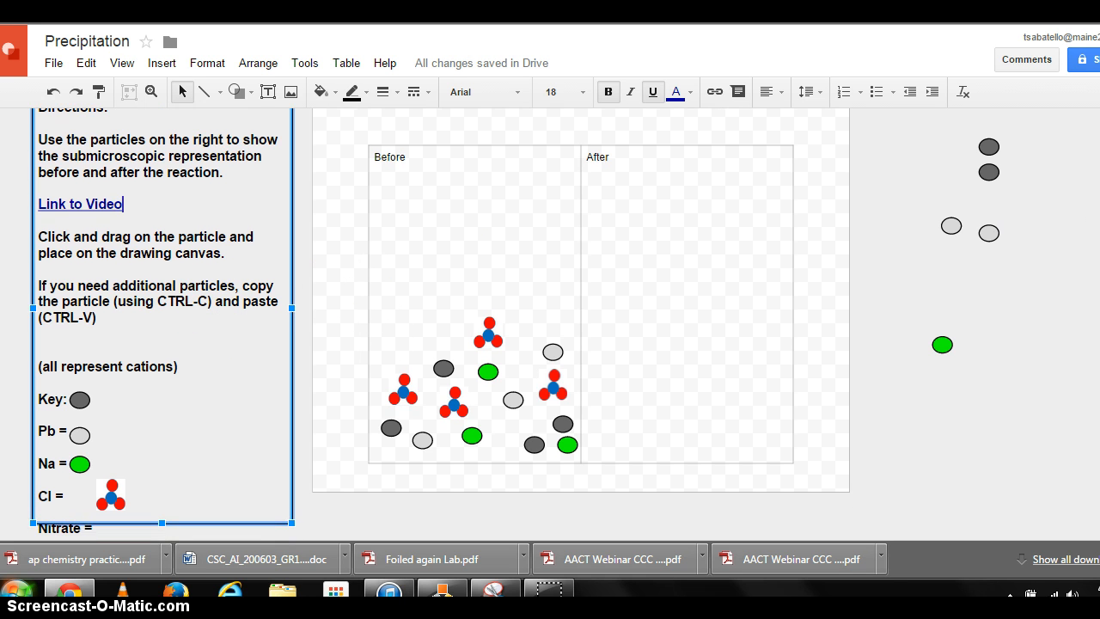
{"action": "scroll", "coordinate": [1021, 345], "scroll_direction": "down", "scroll_amount": 1}
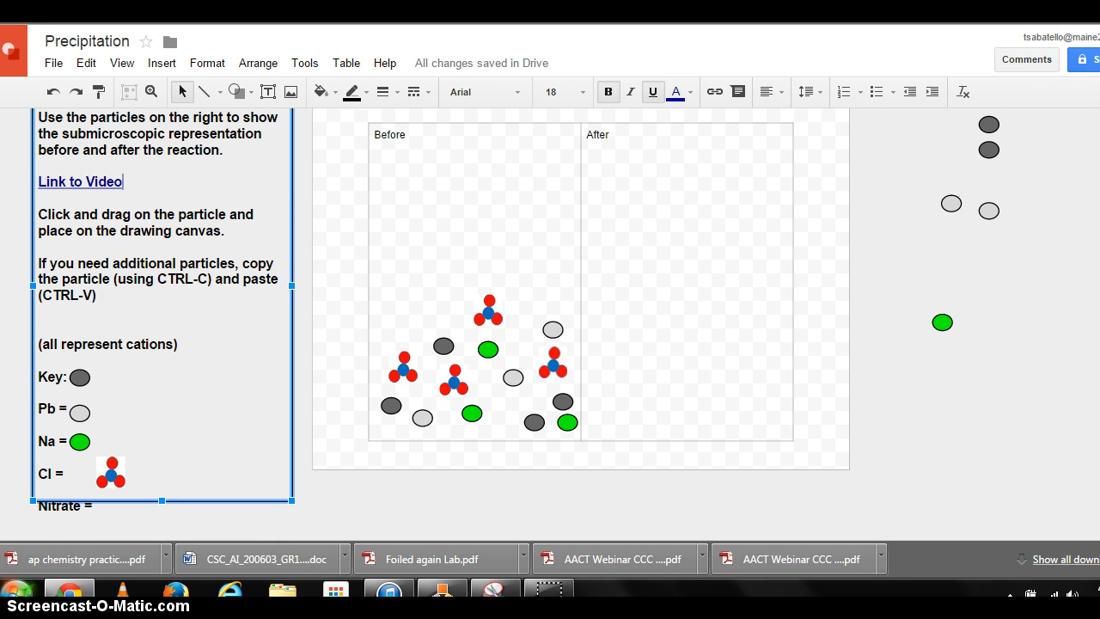
{"action": "left_click_drag", "start_coordinate": [291, 501], "coordinate": [289, 536]}
{"action": "left_click", "coordinate": [142, 391]}
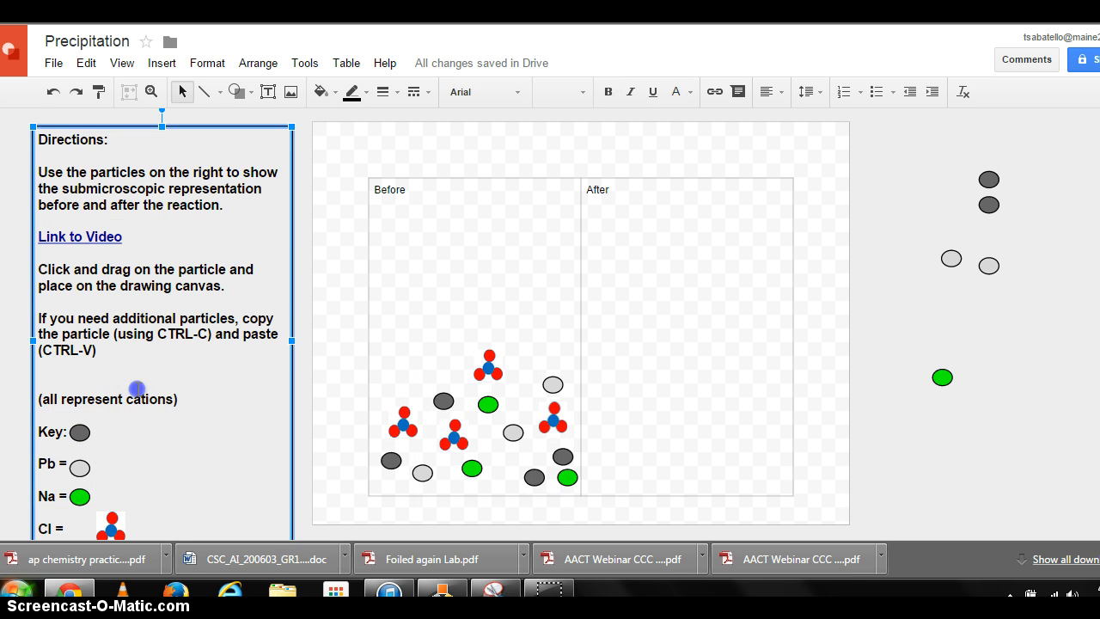
{"action": "key", "text": "BackSpace"}
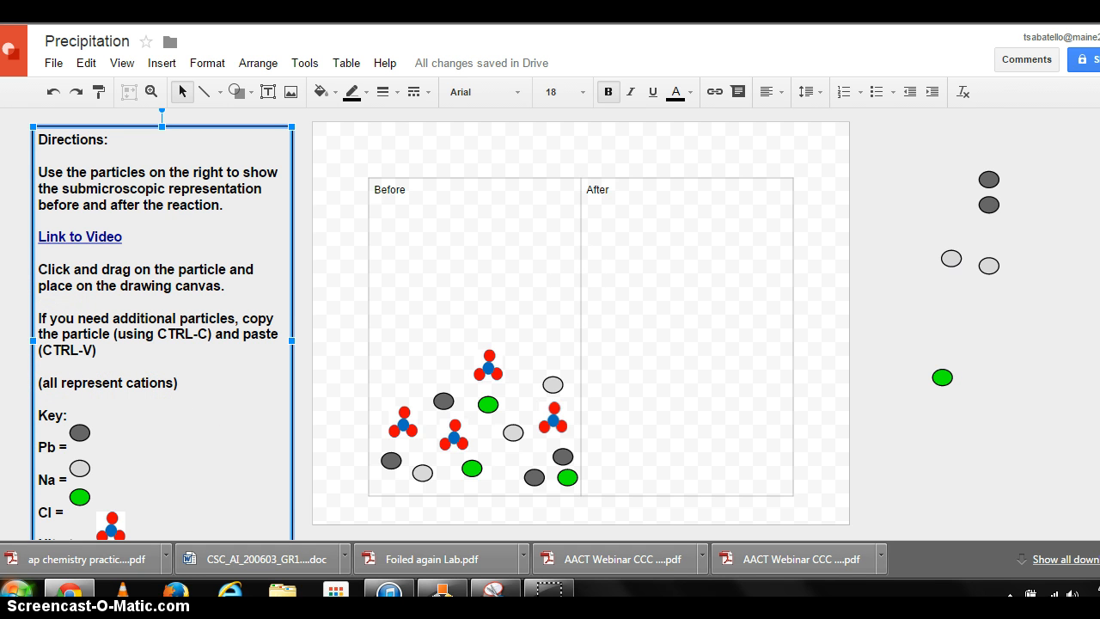
{"action": "scroll", "coordinate": [873, 329], "scroll_direction": "down", "scroll_amount": 1}
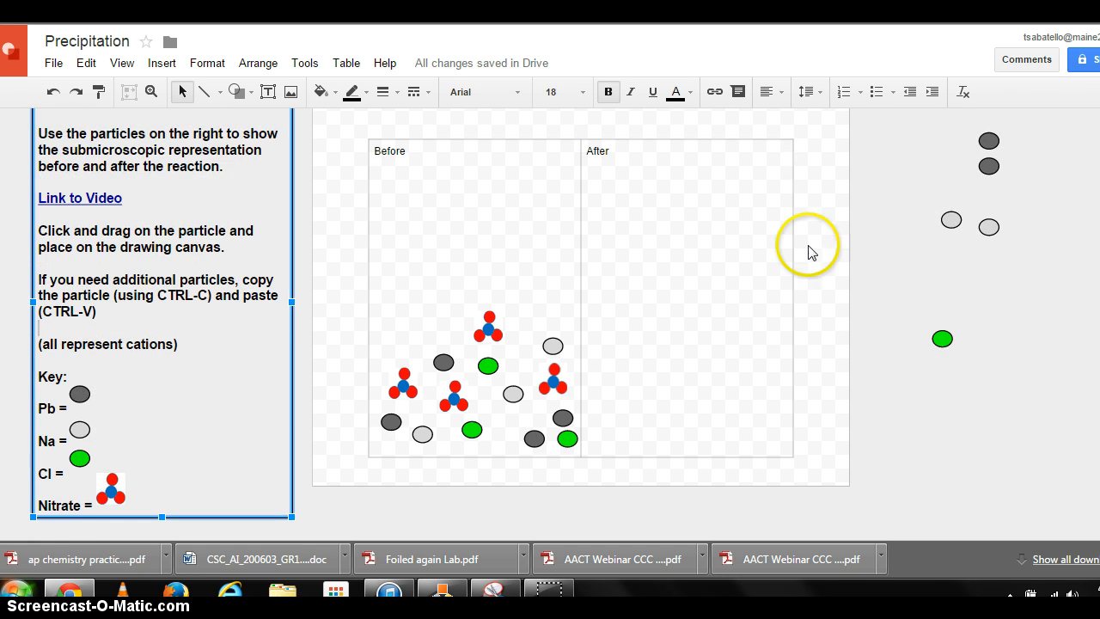